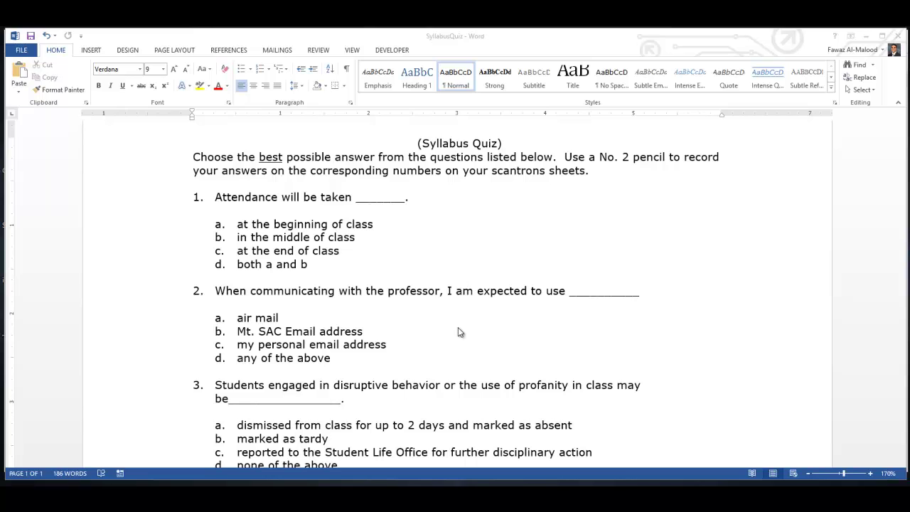
Copy all six quiz questions with their answers from the SyllabusQuiz Word document into a blank Notepad file.
key("alt+Tab")
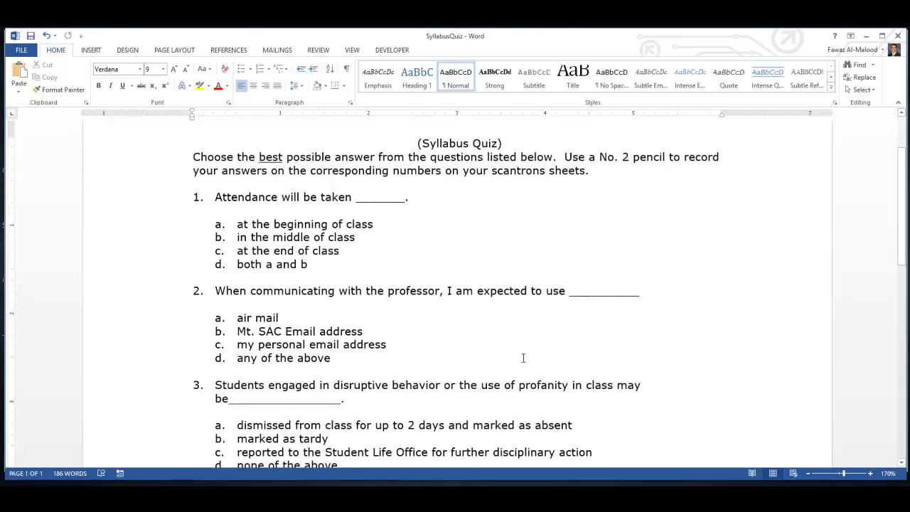
scroll(521, 352, "down", 1)
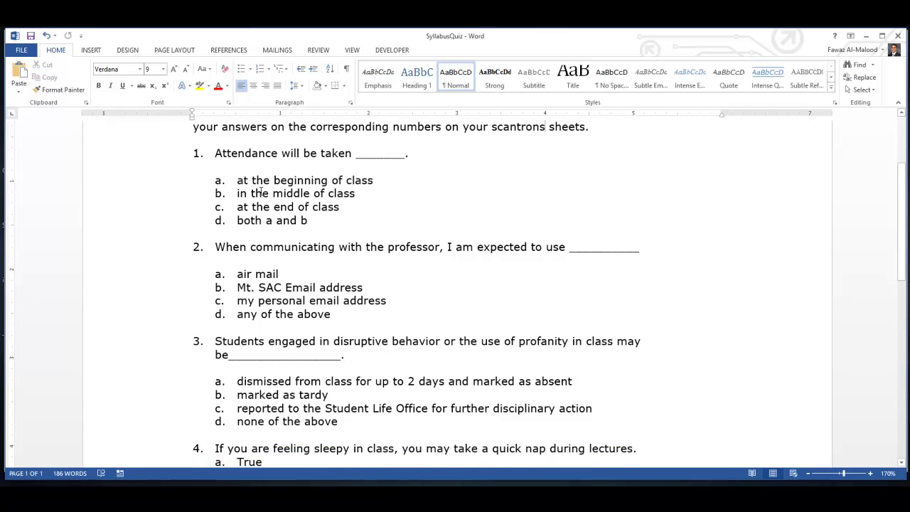
left_click_drag(191, 153, 286, 359)
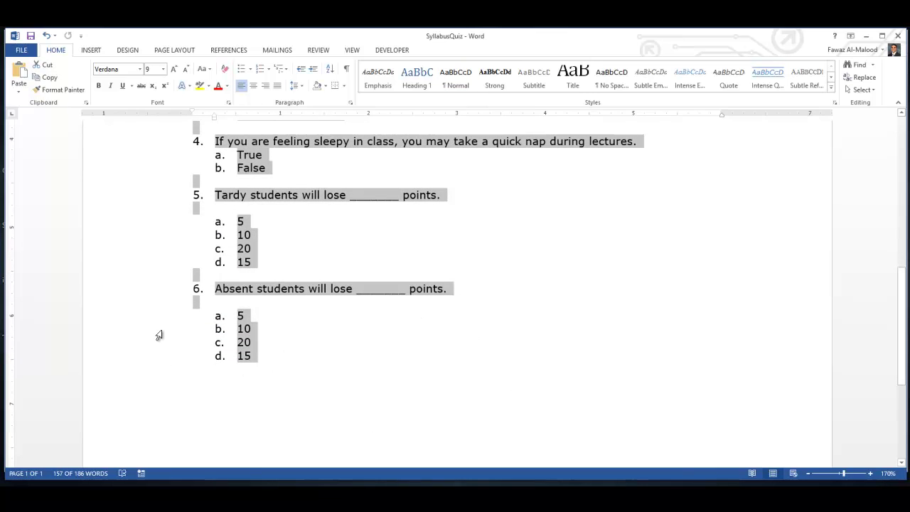
left_click(866, 36)
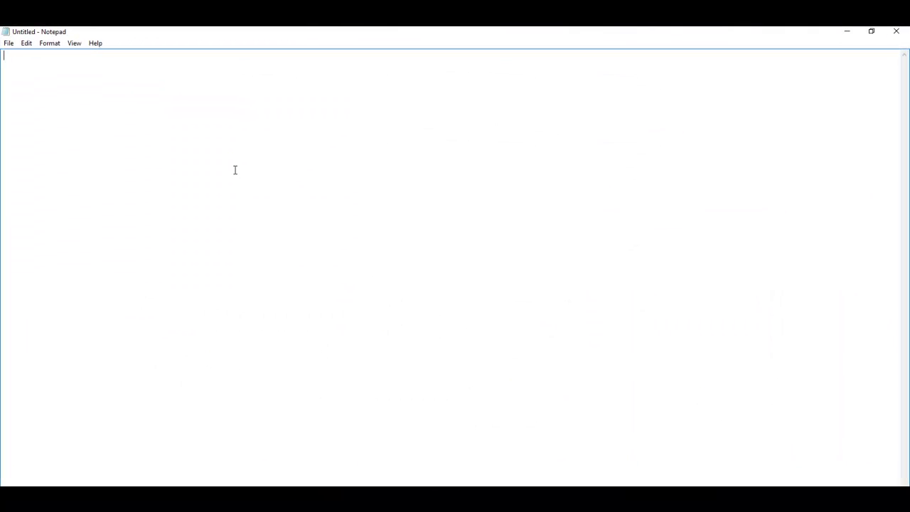
key("ctrl+v")
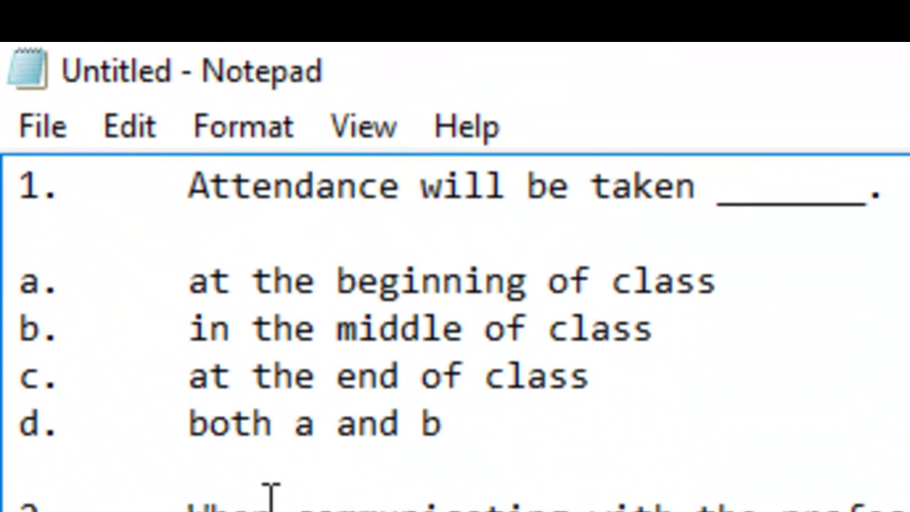
Delete the number "1." before the attendance question and the empty line between it and its answers.
left_click_drag(186, 187, 16, 202)
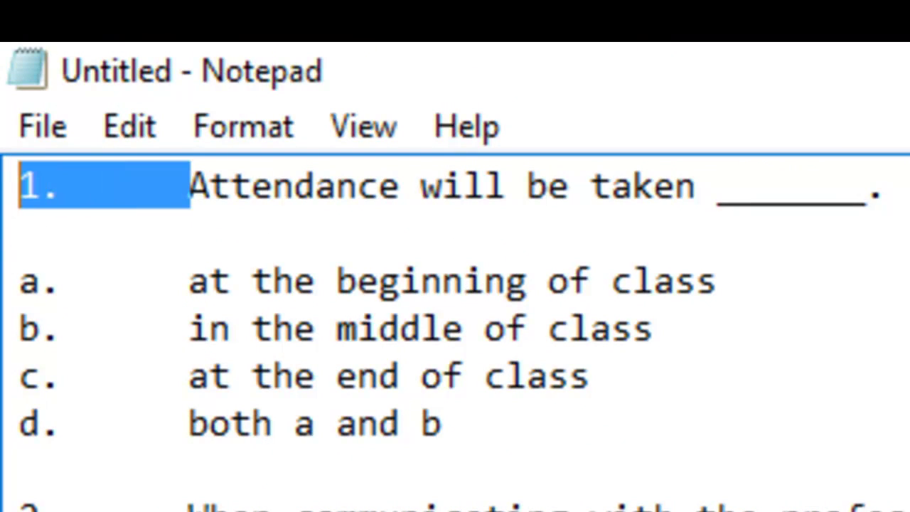
key("BackSpace")
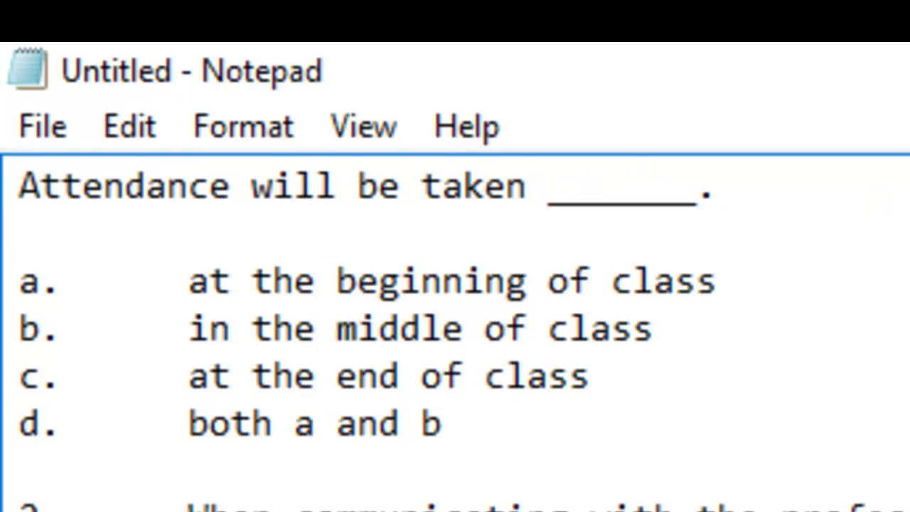
left_click(20, 231)
key("Delete")
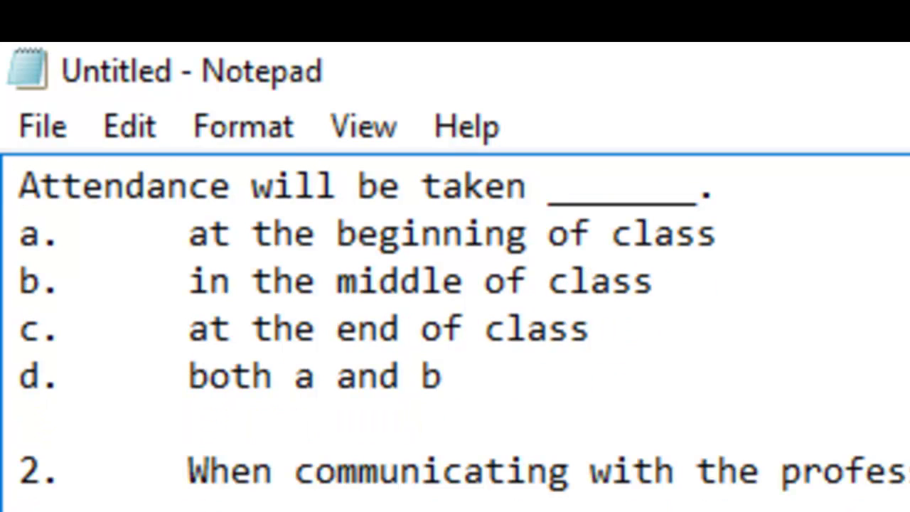
Remove the "a." and "b." labels with their tab spacing from the first two attendance answers.
key("shift+Right")
key("shift+Right")
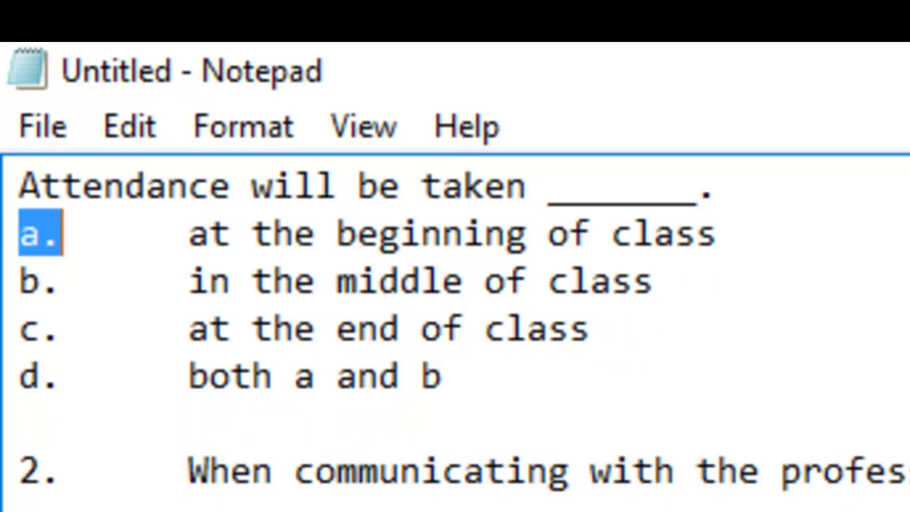
key("shift+Right")
key("shift+Right")
key("shift+Left")
key("BackSpace")
key("Down")
key("shift+Right")
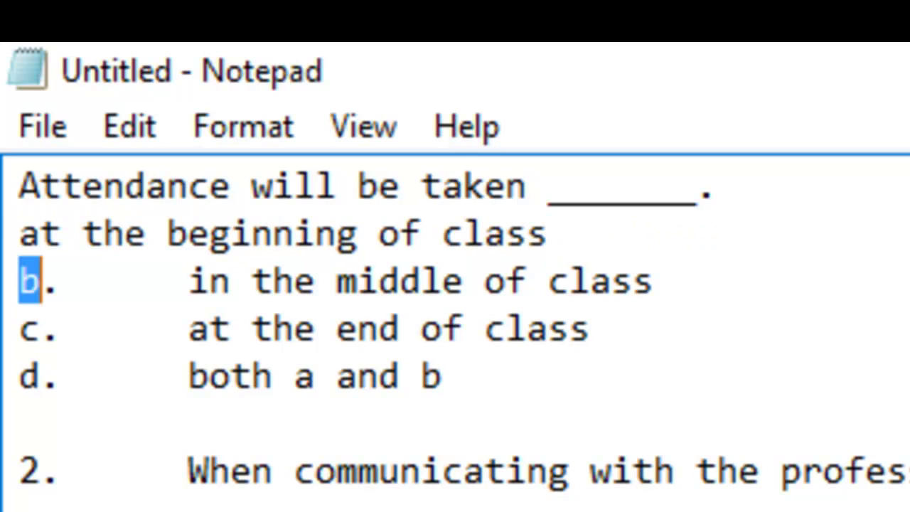
key("shift+Right")
key("shift+Right")
key("shift+Right")
key("shift+Left")
key("BackSpace")
Remove the "c." and "d." labels with their tab spacing from the last two attendance answers.
key("Down")
key("shift+Right")
key("shift+Right")
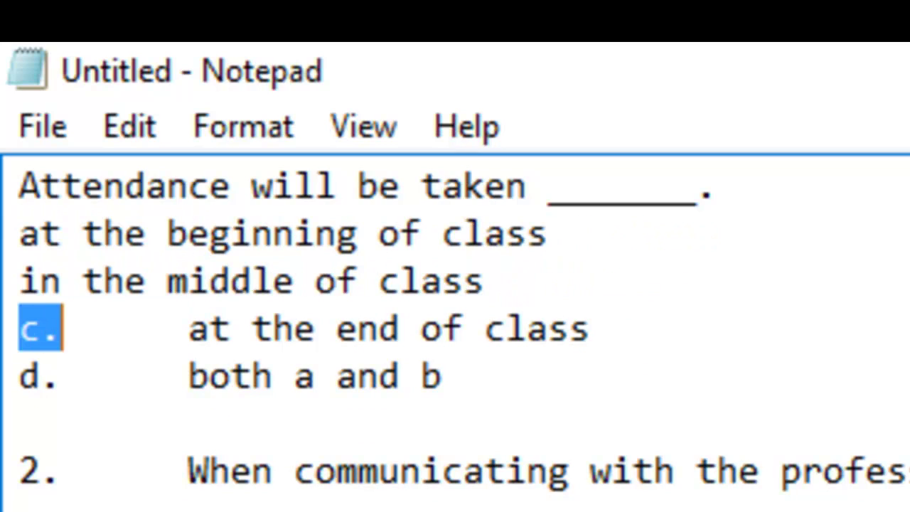
key("shift+Right")
key("shift+Right")
key("shift+Left")
key("BackSpace")
key("Down")
key("shift+Right")
key("shift+Right")
key("shift+Right")
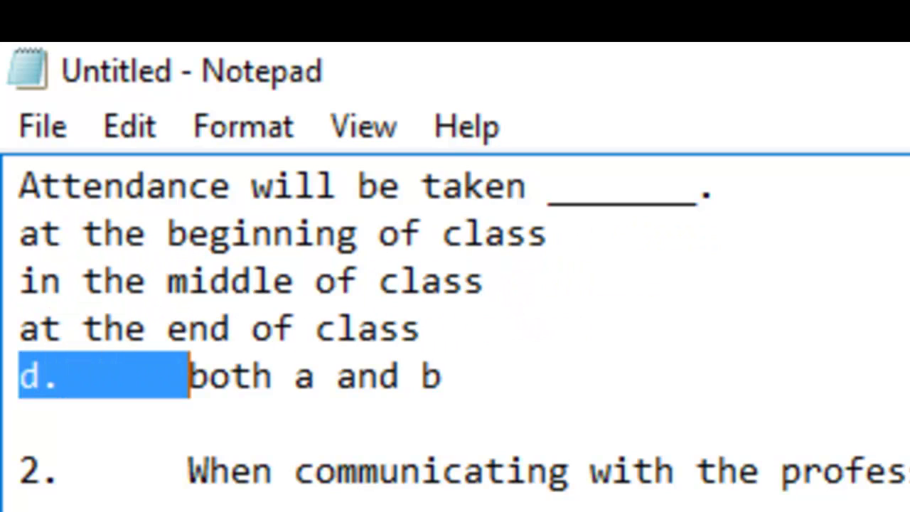
key("shift+Right")
key("shift+Left")
key("BackSpace")
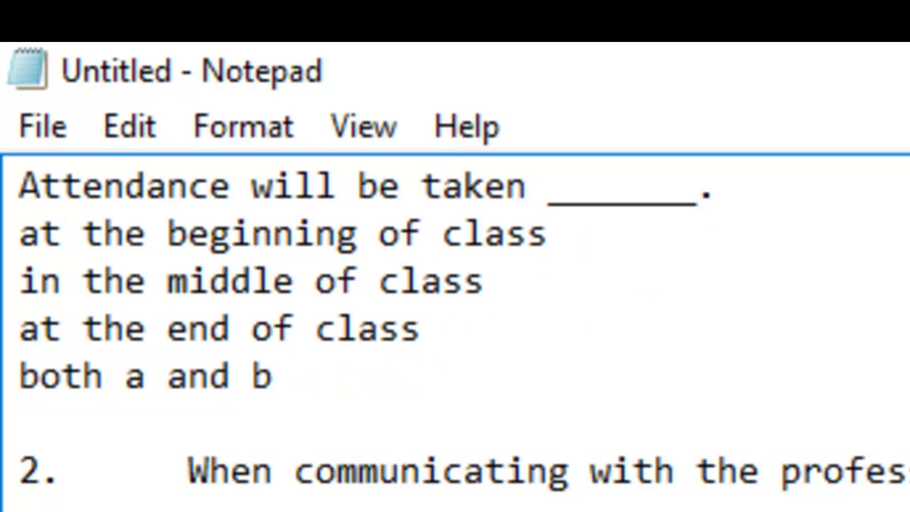
Mark "at the beginning of class" as the fully correct answer by prefixing it with {~%100%.
key("Up")
key("Up")
key("Up")
type("{")
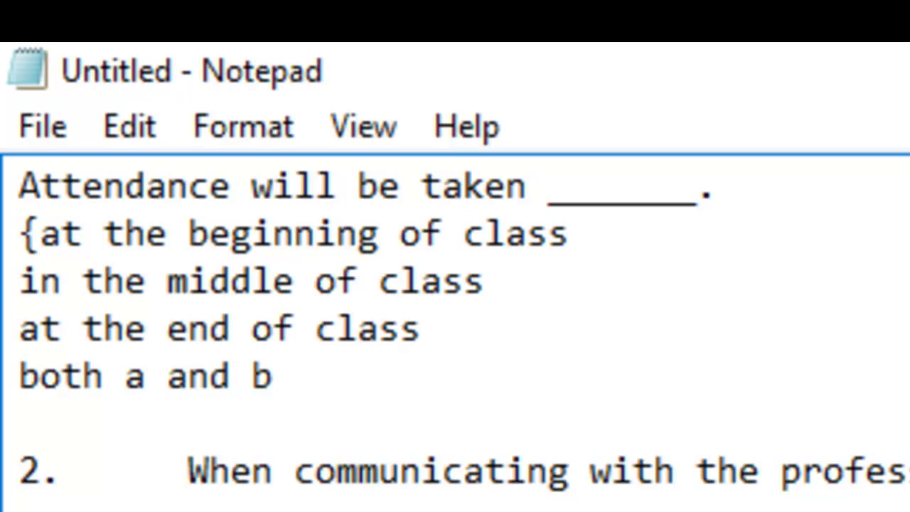
type("~")
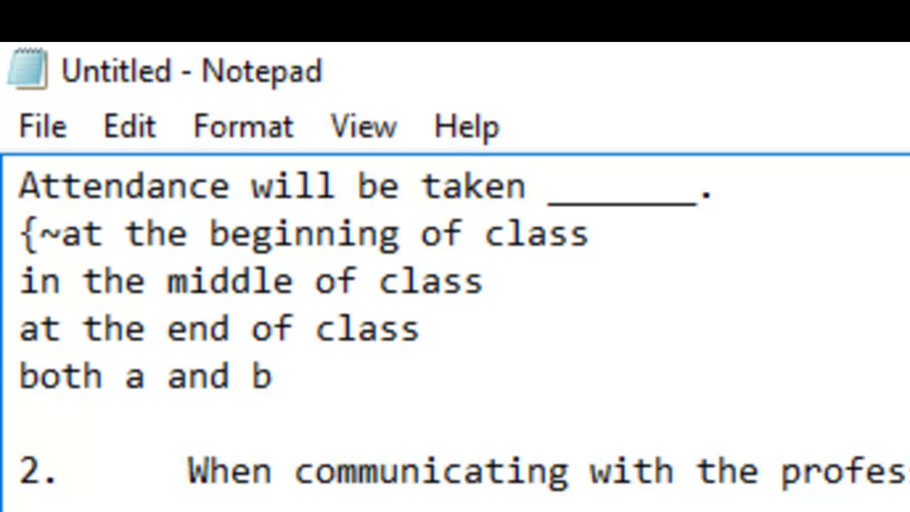
type("%")
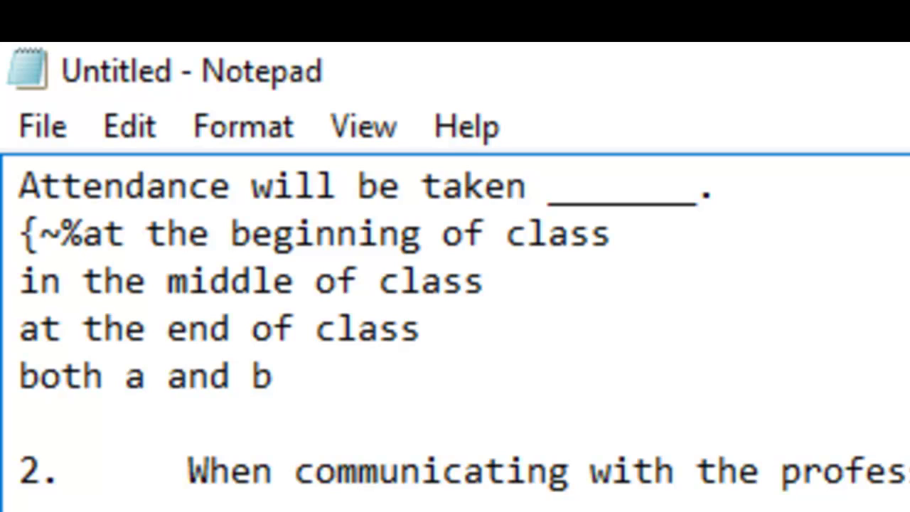
type("100")
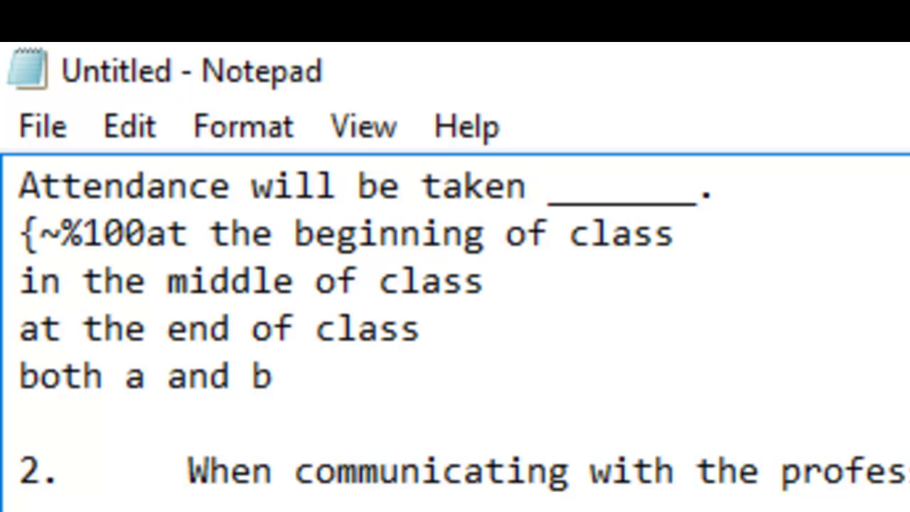
type("%")
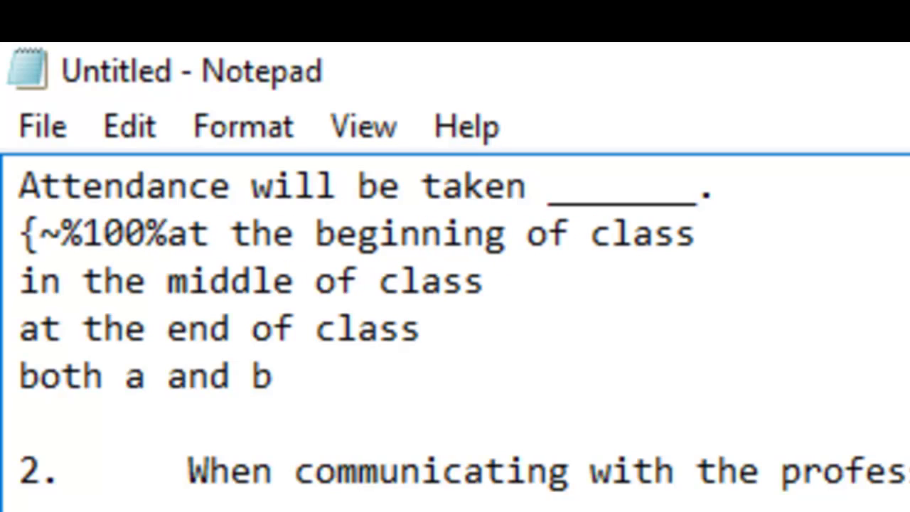
Copy the ~%100% marker, without the brace, to the start of the answer "in the middle of class".
key("Left")
key("Down")
key("Left")
key("Left")
key("Left")
key("Left")
key("Left")
key("Left")
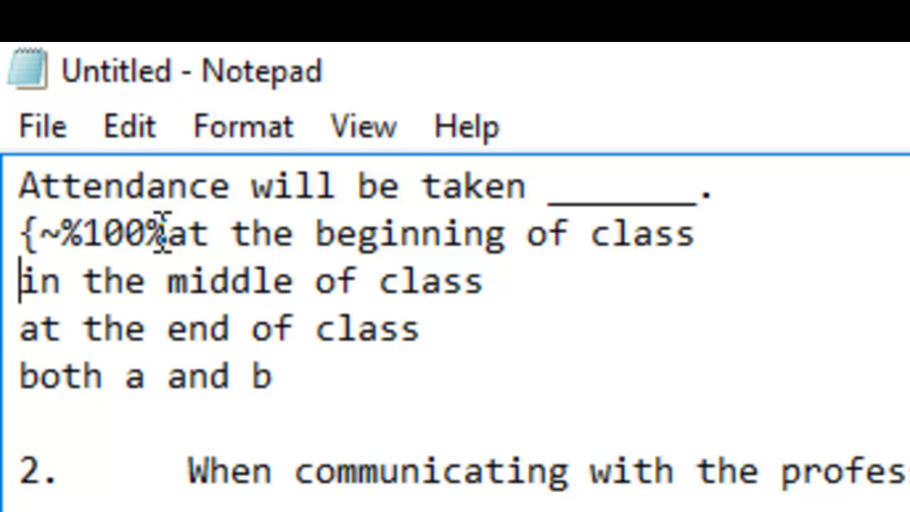
left_click_drag(168, 234, 44, 249)
key("ctrl+c")
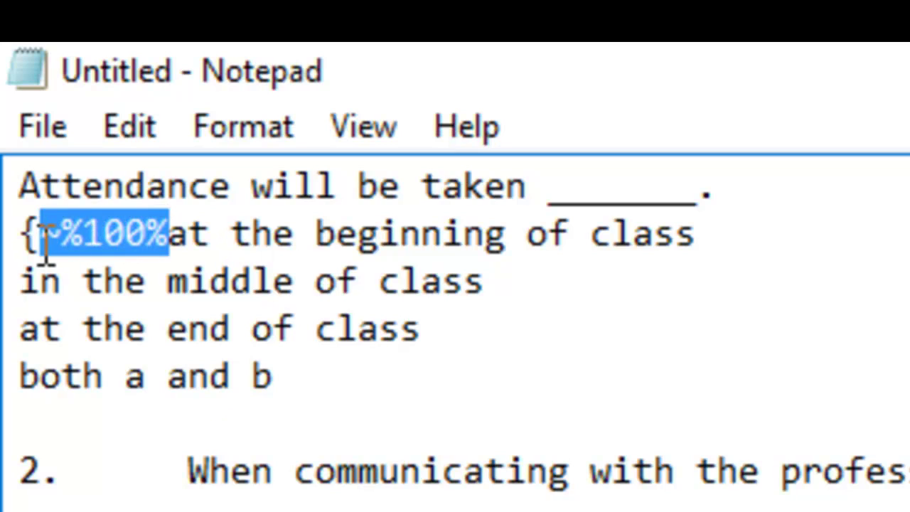
left_click(20, 239)
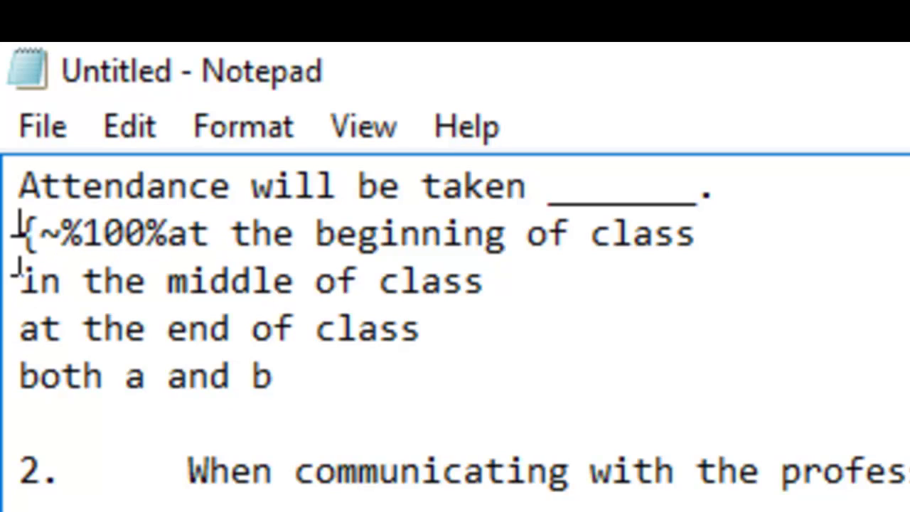
left_click(20, 283)
key("ctrl+v")
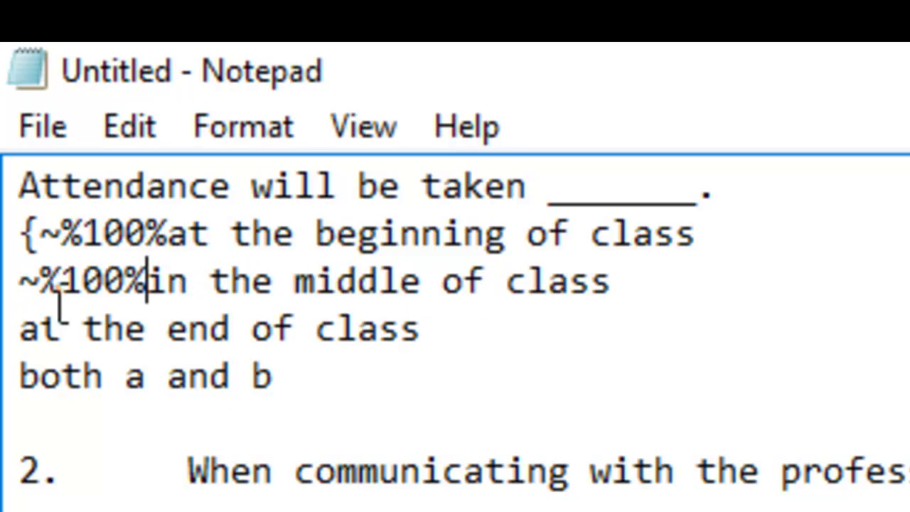
Set the marker of the answer "in the middle of class" to ~%0%.
left_click(83, 283)
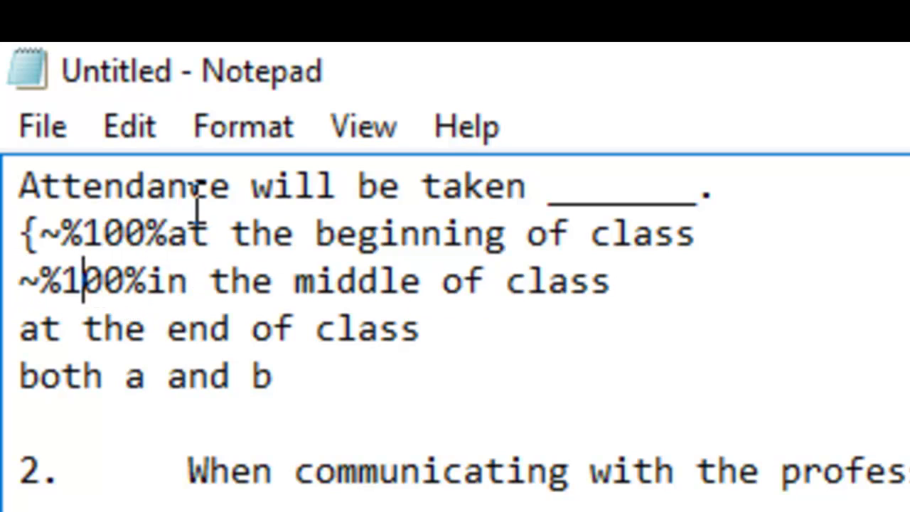
key("Right")
key("BackSpace")
key("BackSpace")
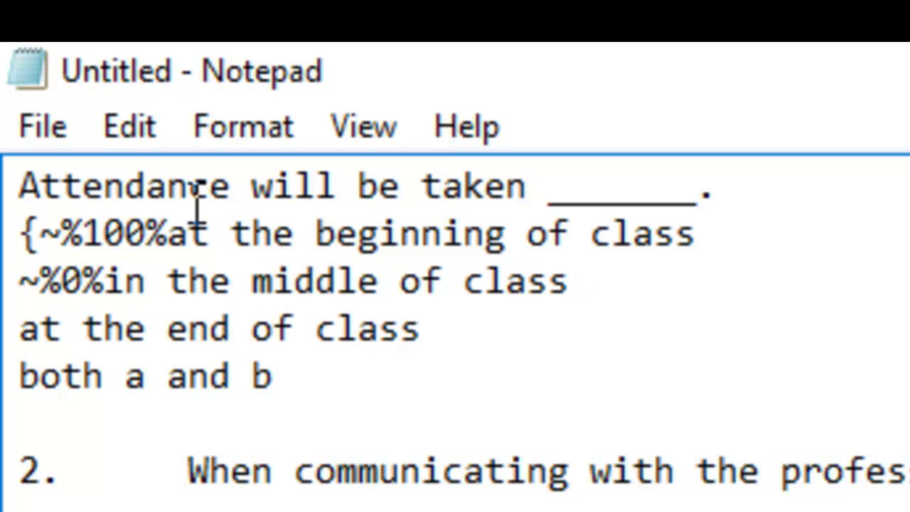
Copy the ~%0% marker before "at the end of class" and "both a and b", and close the answer list with }.
left_click_drag(105, 283, 20, 285)
key("ctrl+c")
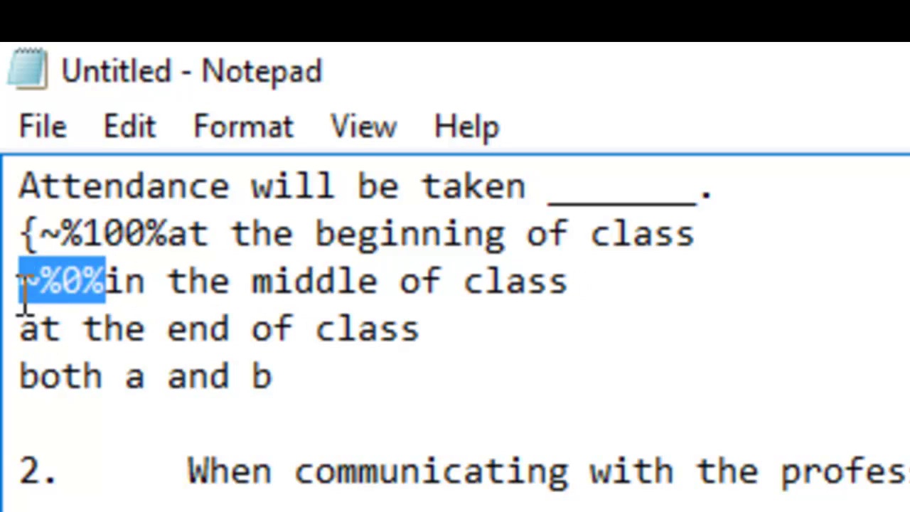
left_click(25, 324)
key("ctrl+v")
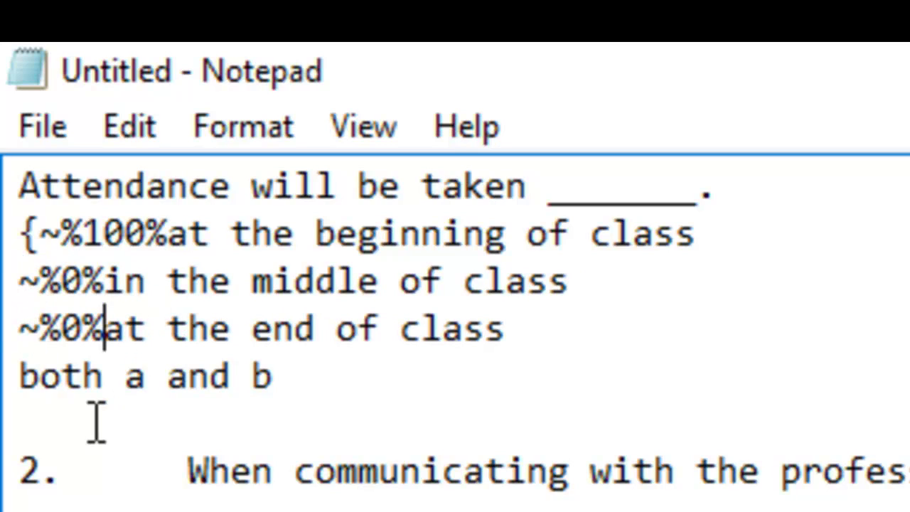
left_click(17, 376)
key("ctrl+v")
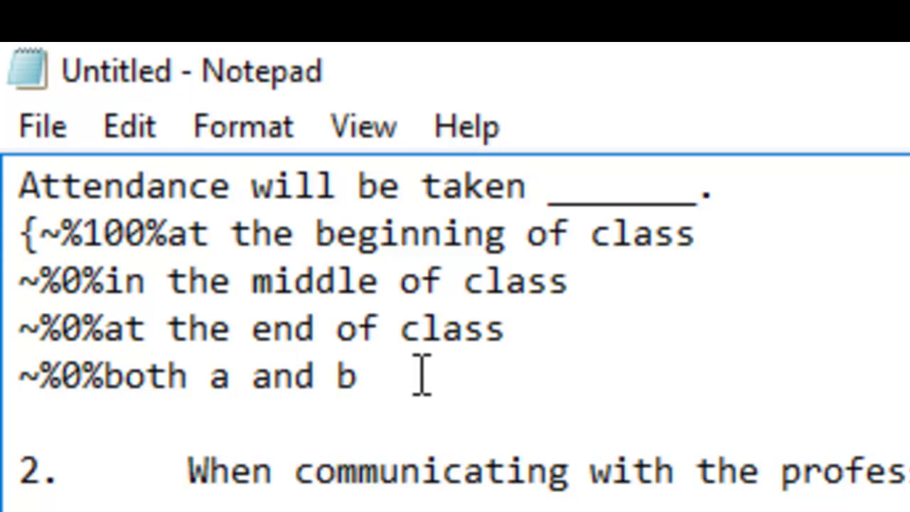
type("}")
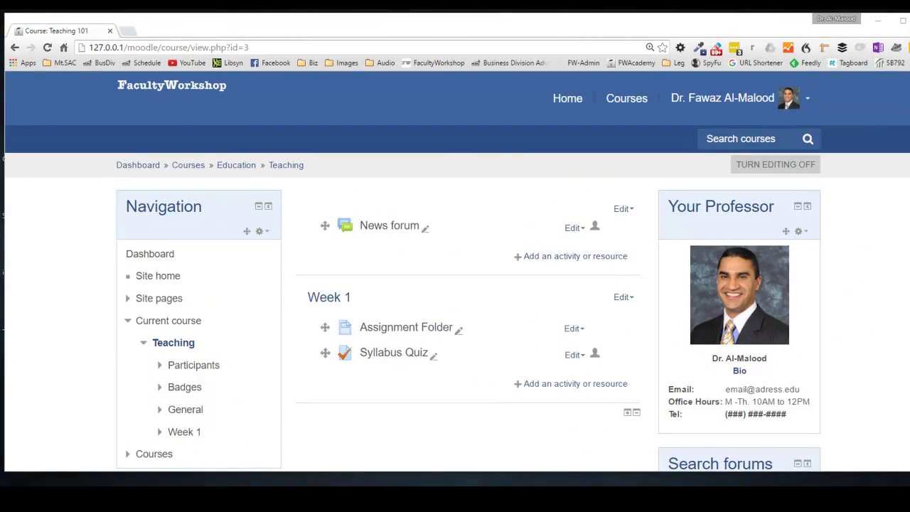
Review the finished samplequiz text file, highlighting the disruptive behavior question and its answers, and close the file.
key("alt+Tab")
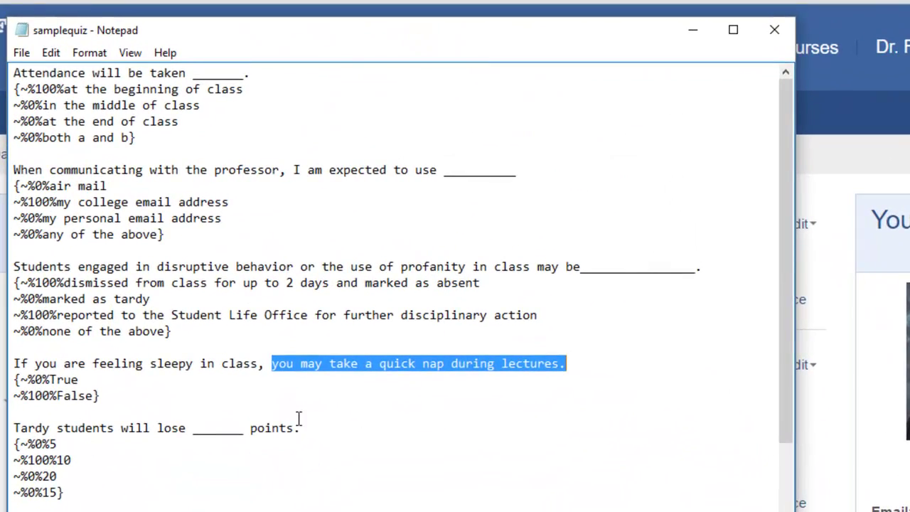
left_click(299, 416)
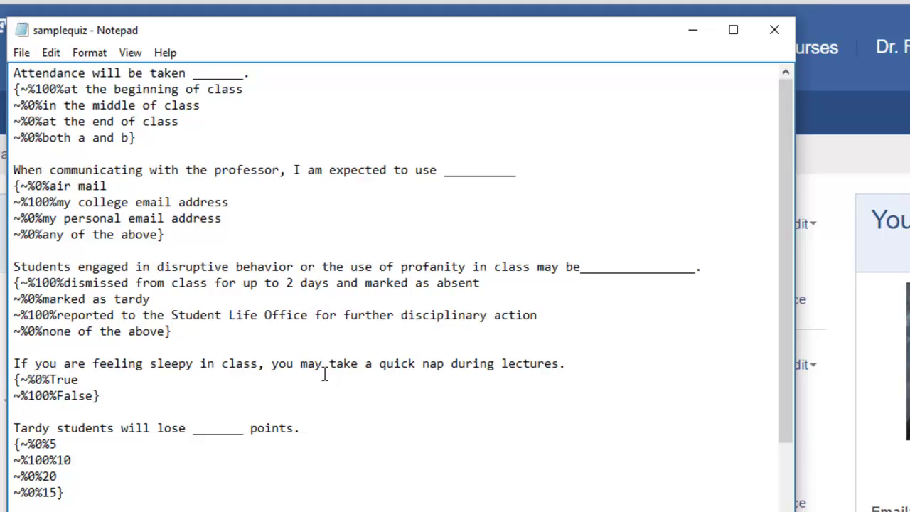
left_click_drag(217, 333, 11, 277)
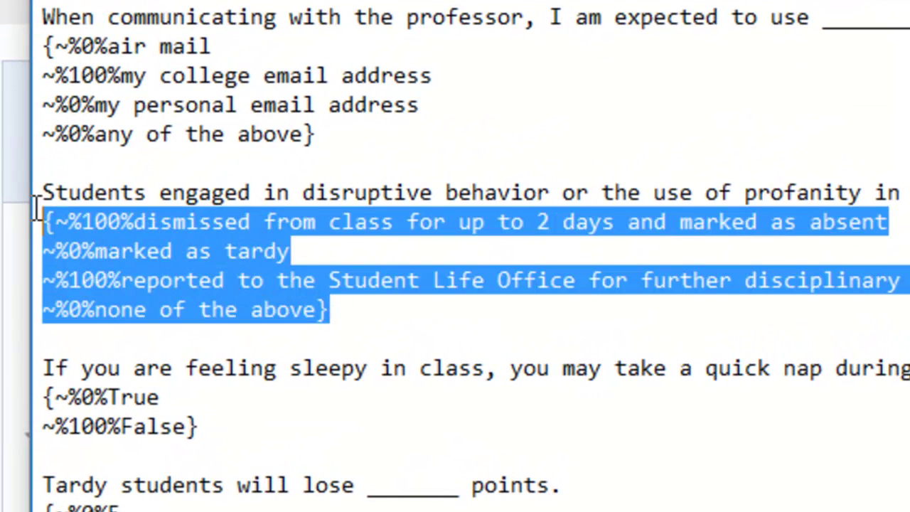
left_click_drag(37, 210, 44, 194)
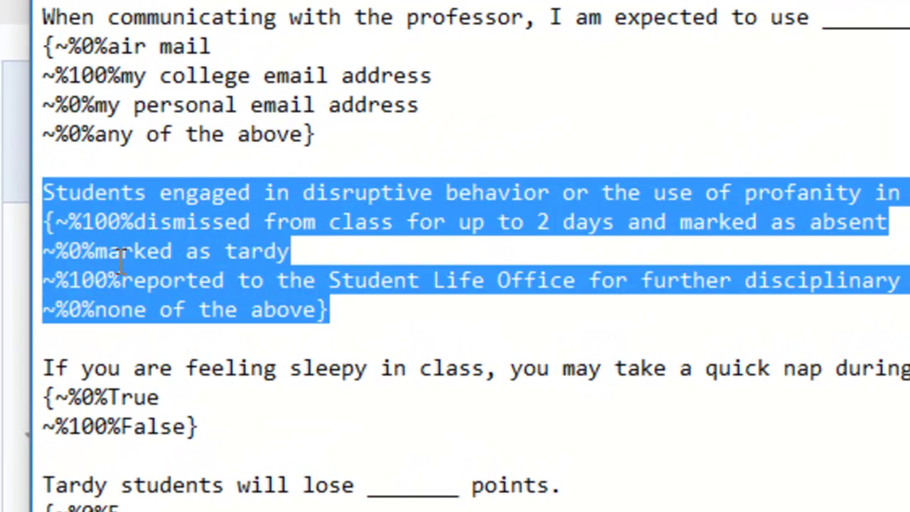
left_click(86, 222)
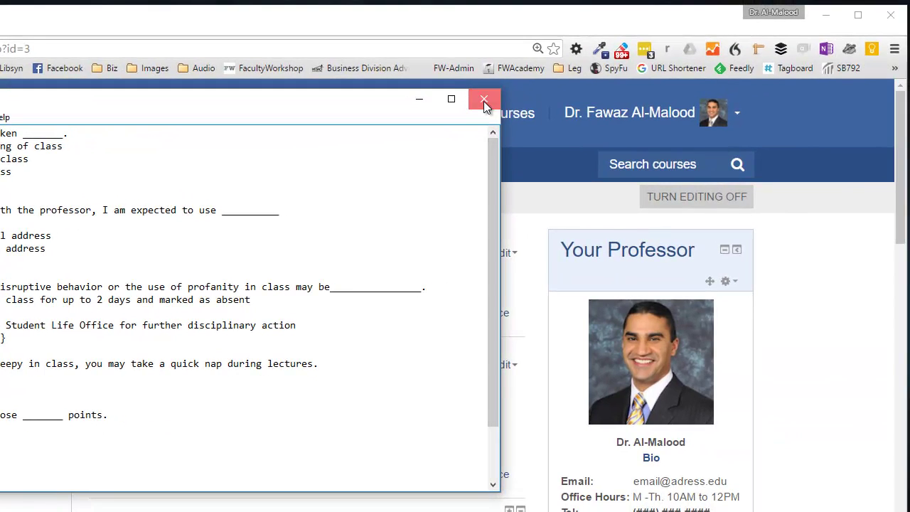
left_click(484, 101)
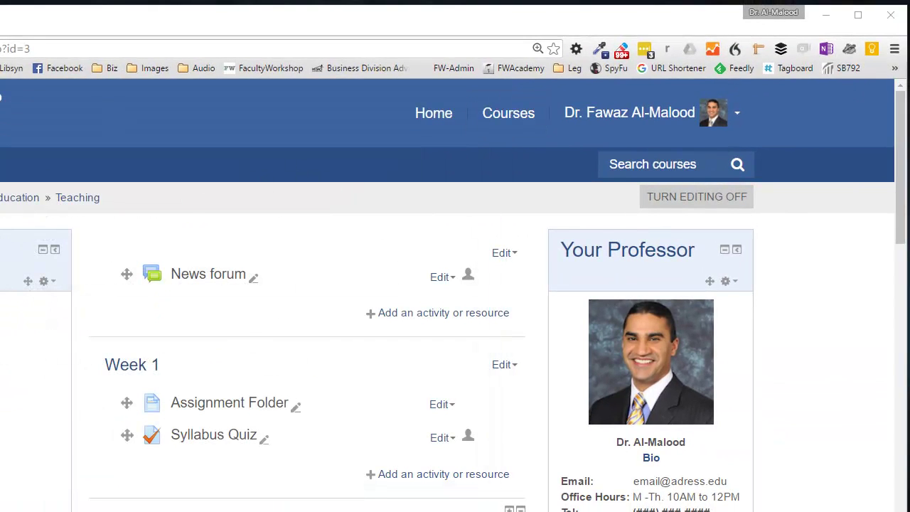
scroll(309, 210, "down", 1)
scroll(711, 199, "up", 1)
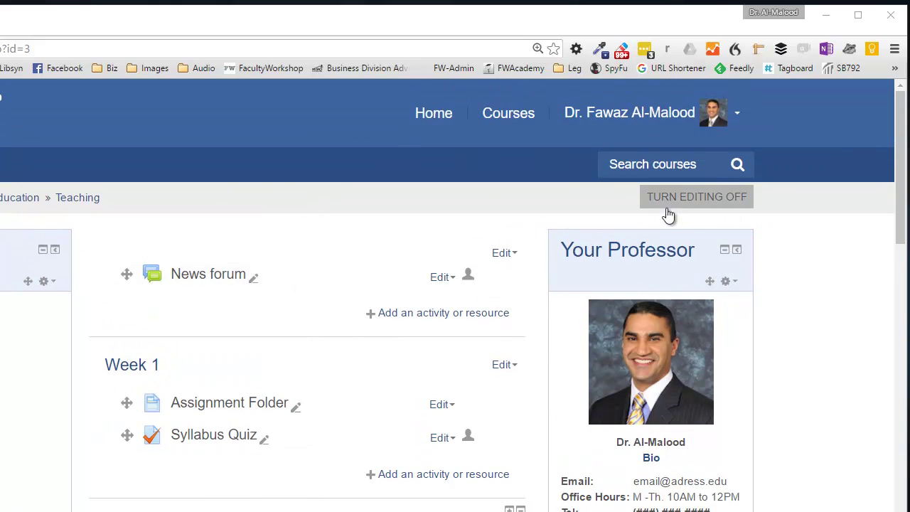
Switch to the Moodle course in the browser and open the question bank's import page for the Week 1 Syllabus Quiz.
scroll(317, 217, "down", 2)
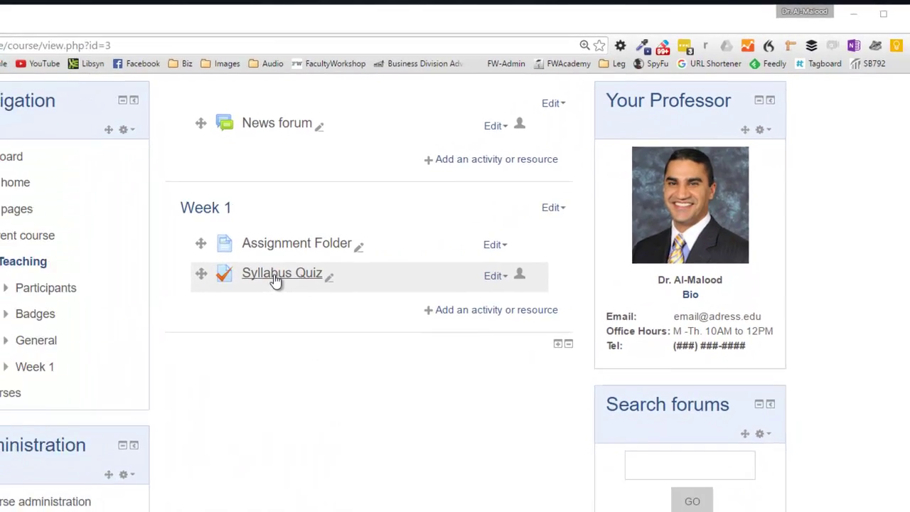
left_click(364, 247)
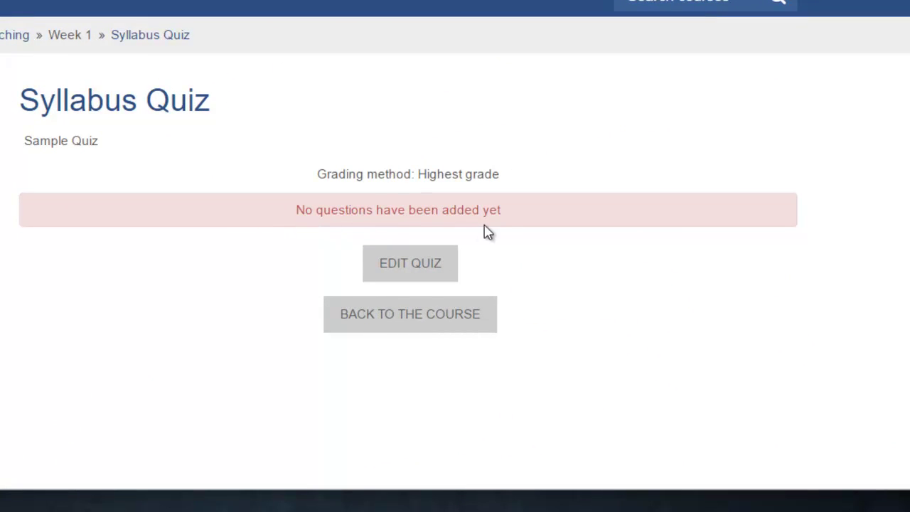
scroll(190, 170, "down", 2)
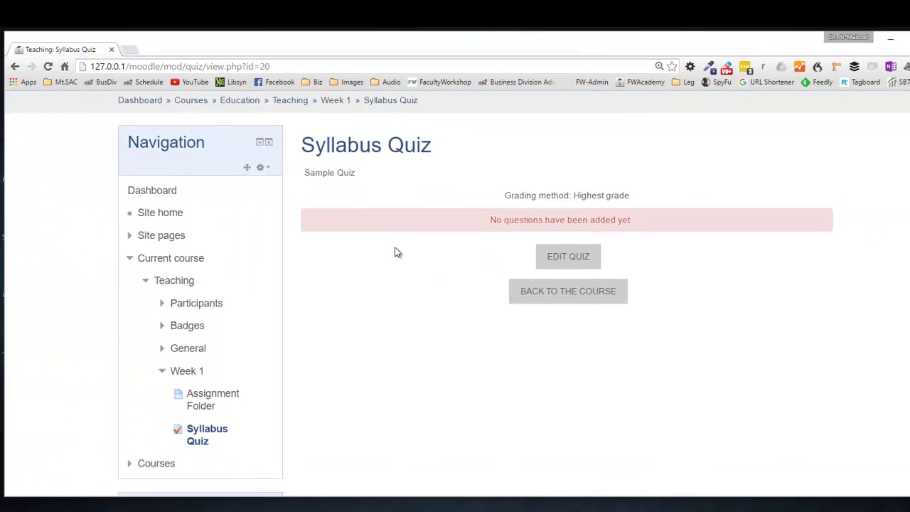
scroll(396, 252, "down", 5)
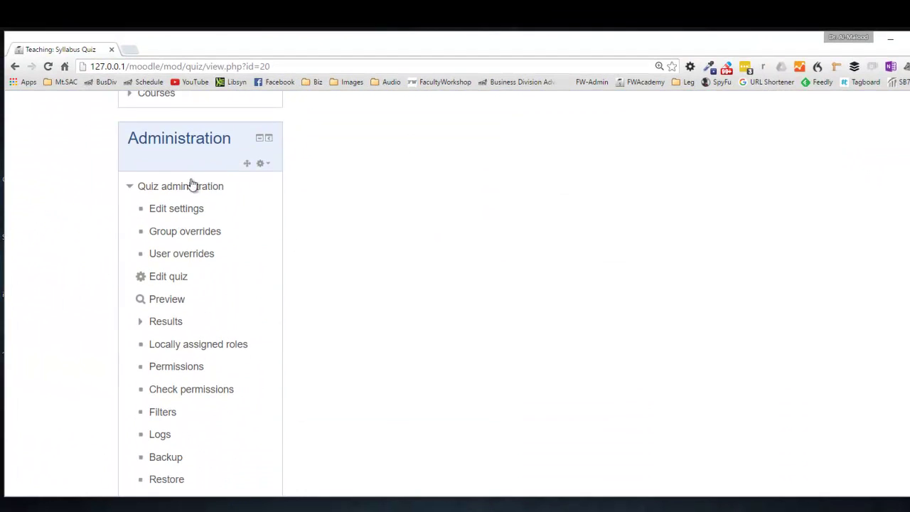
scroll(196, 163, "down", 3)
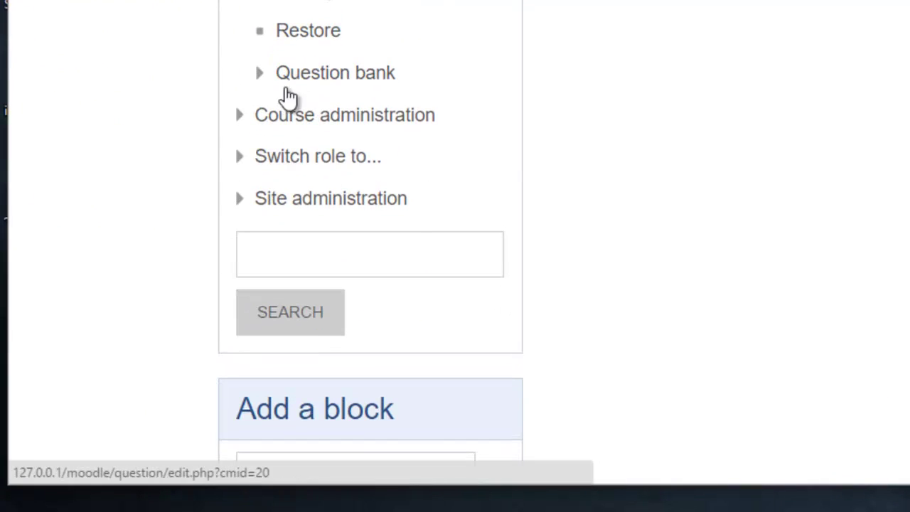
left_click(260, 75)
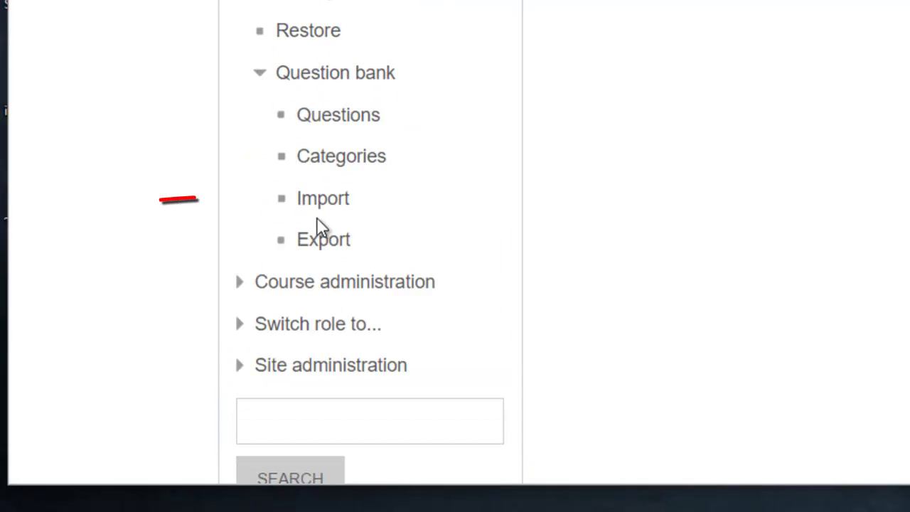
left_click(323, 198)
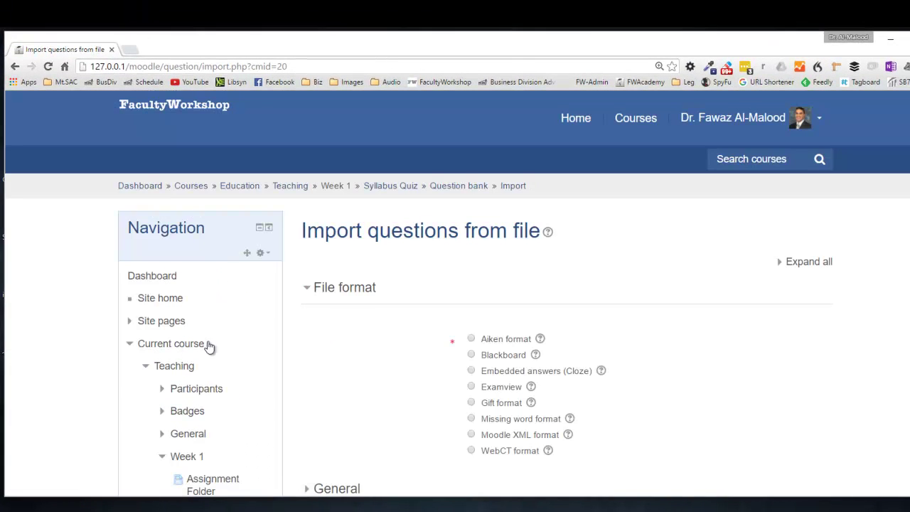
Set the import file format to Gift format and the import category to Default for Syllabus Quiz.
scroll(765, 273, "down", 2)
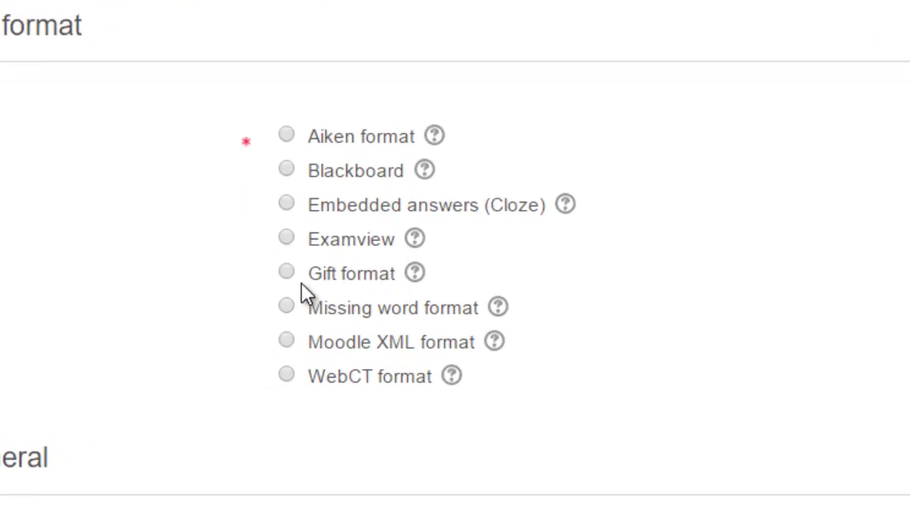
left_click(287, 273)
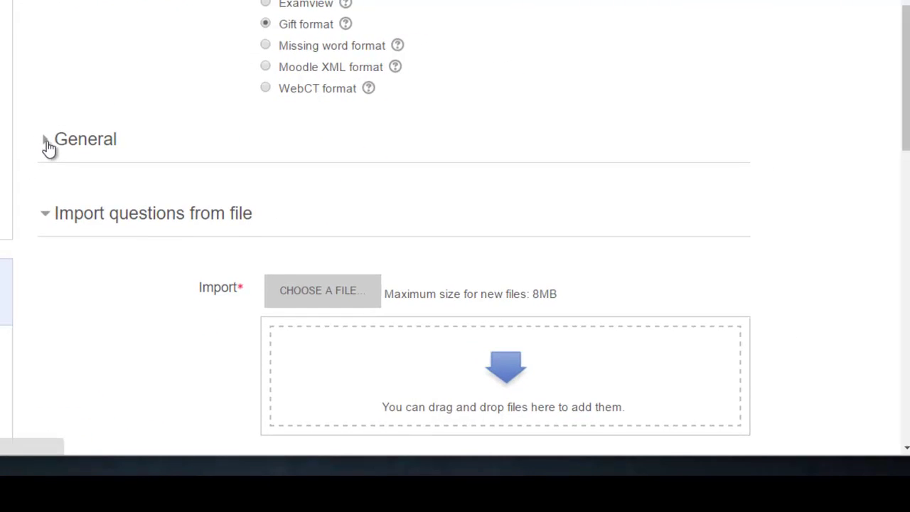
left_click(47, 146)
scroll(152, 105, "down", 2)
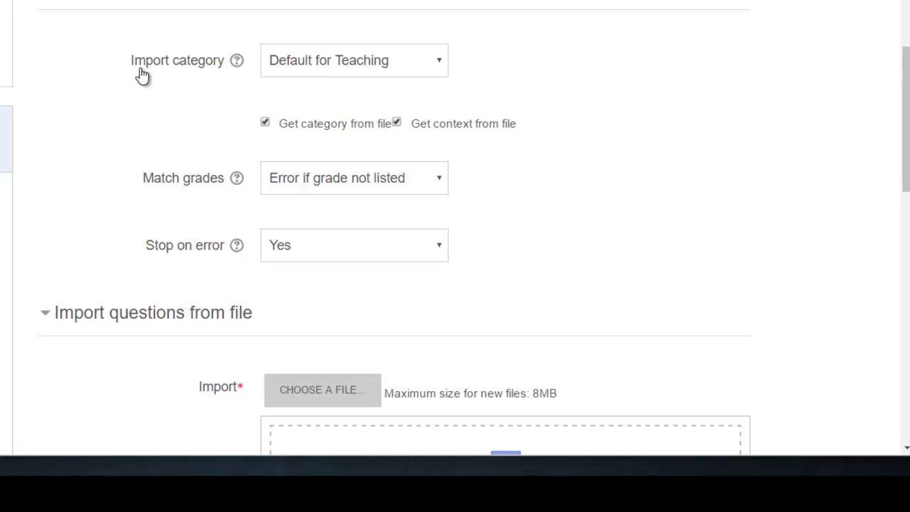
left_click(422, 72)
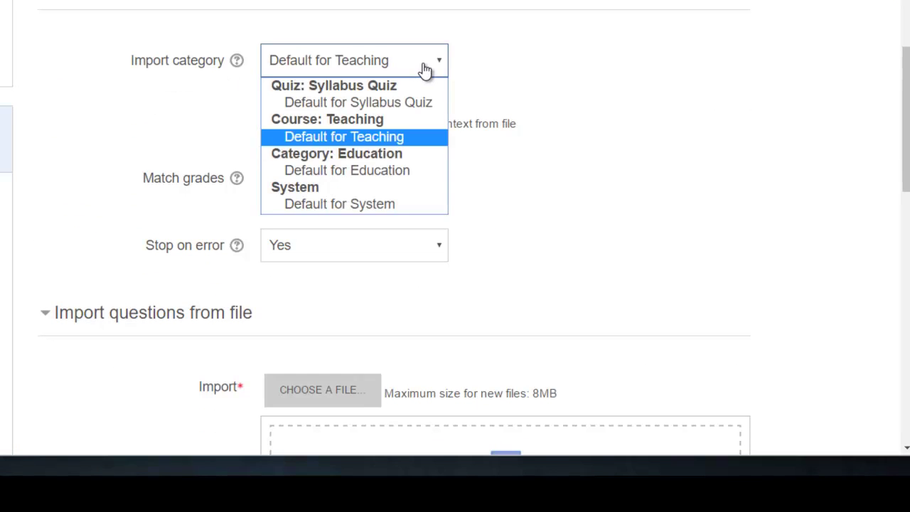
left_click(406, 111)
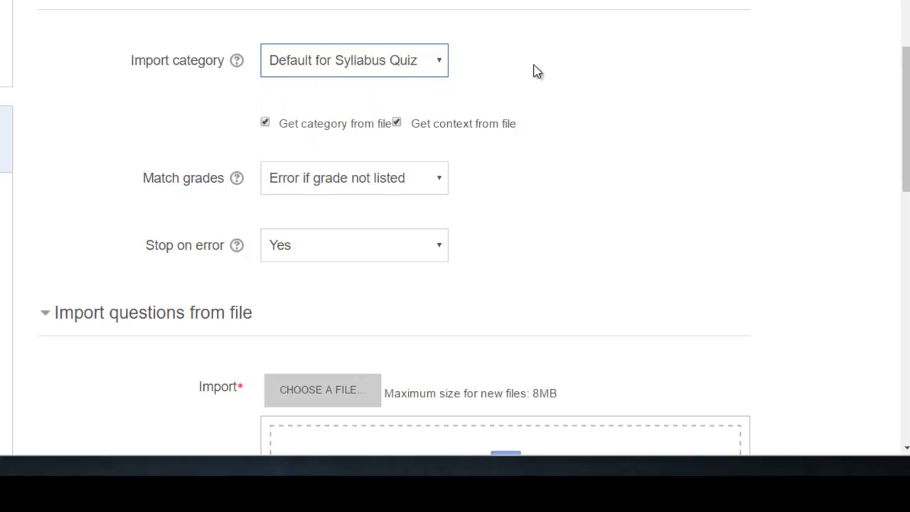
Add samplequiz.txt as the import file, import its questions, and continue to the question bank.
scroll(551, 69, "down", 3)
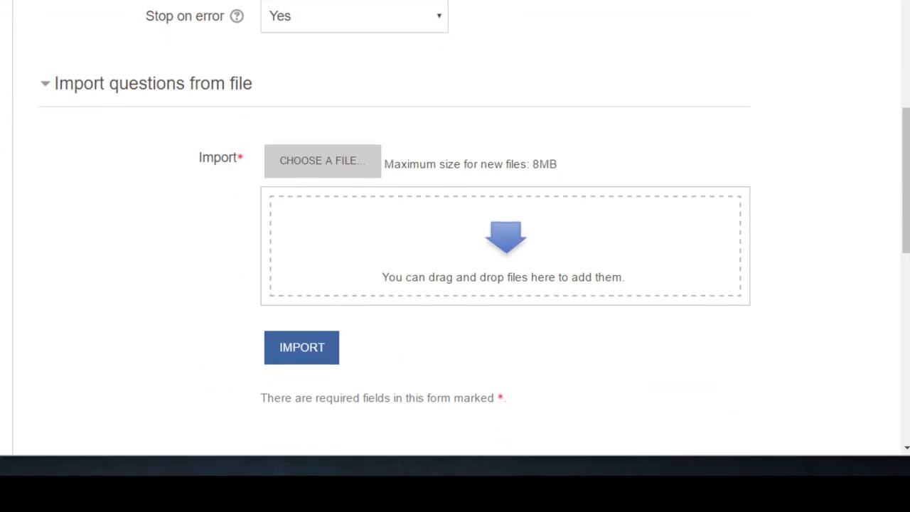
left_click_drag(287, 448, 371, 231)
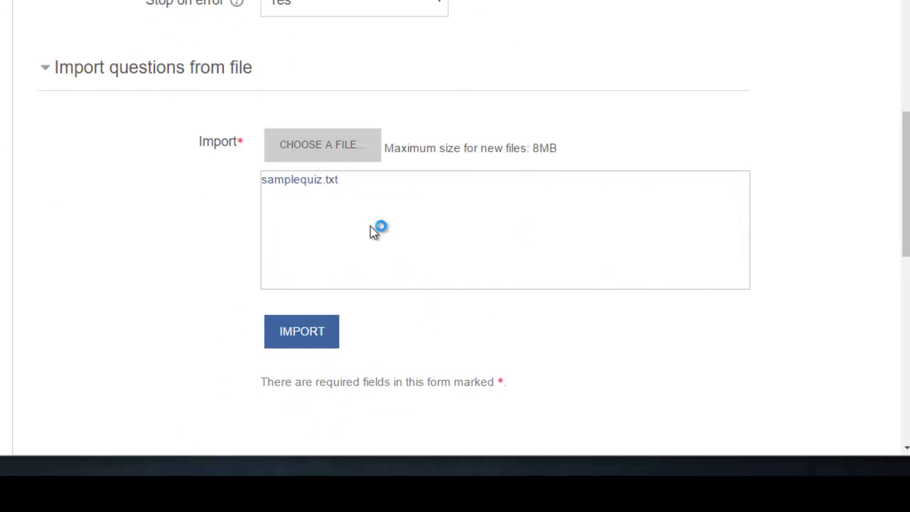
left_click(304, 334)
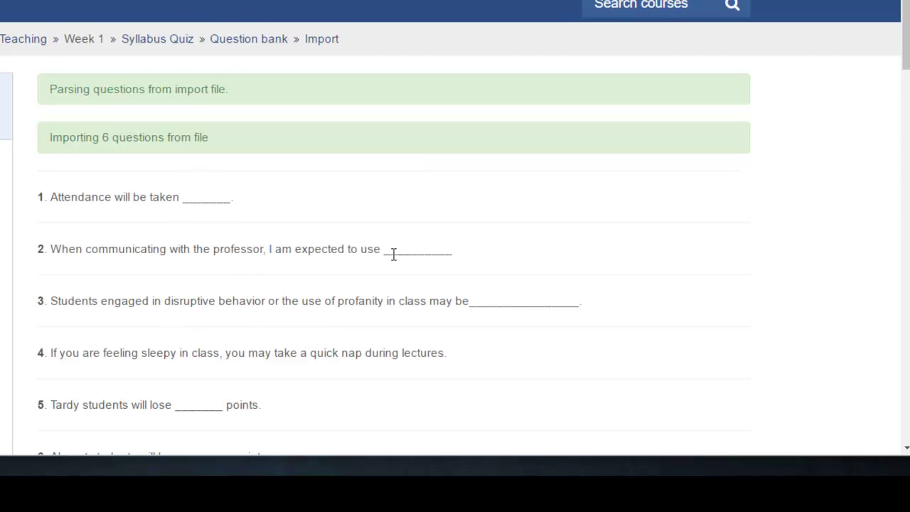
scroll(429, 248, "down", 3)
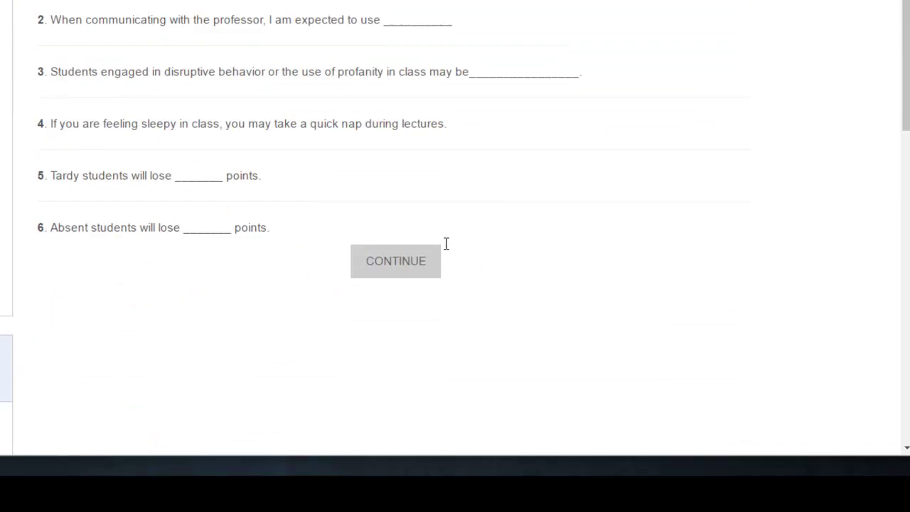
left_click(379, 262)
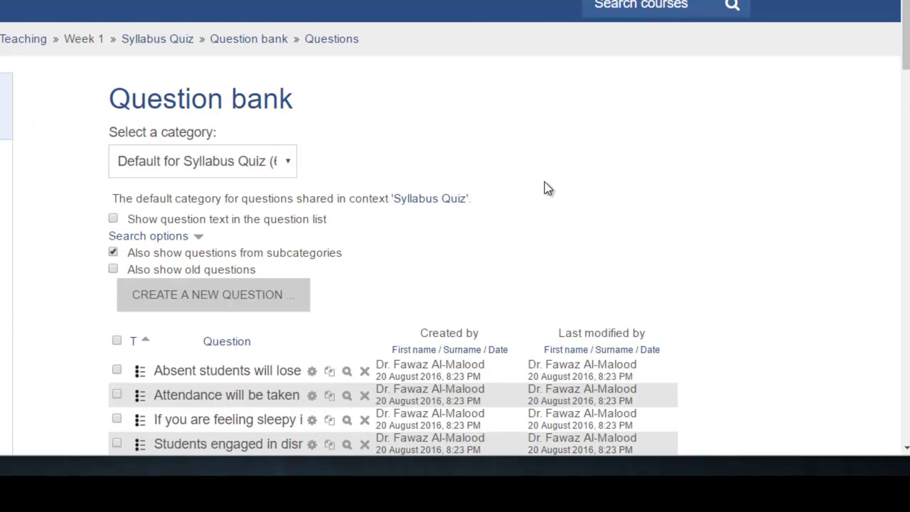
Examine the available categories and the list of imported questions in the question bank.
left_click(286, 169)
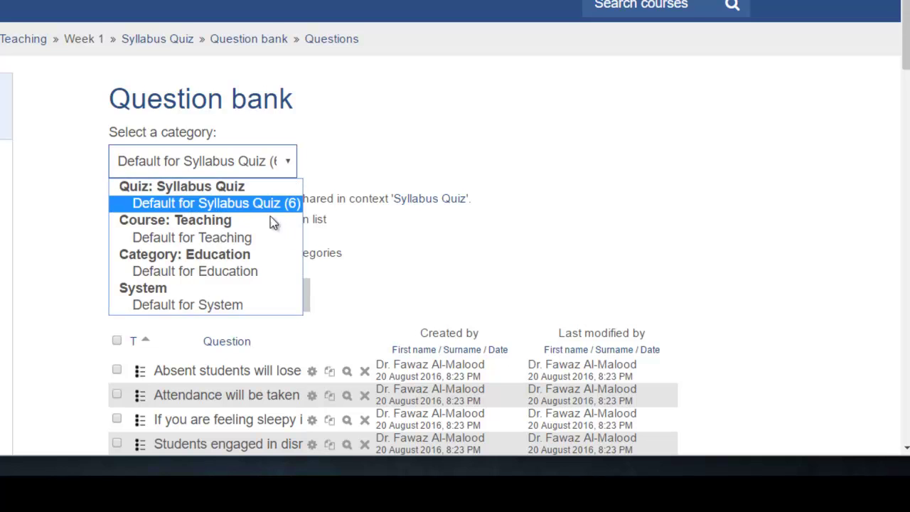
left_click(308, 214)
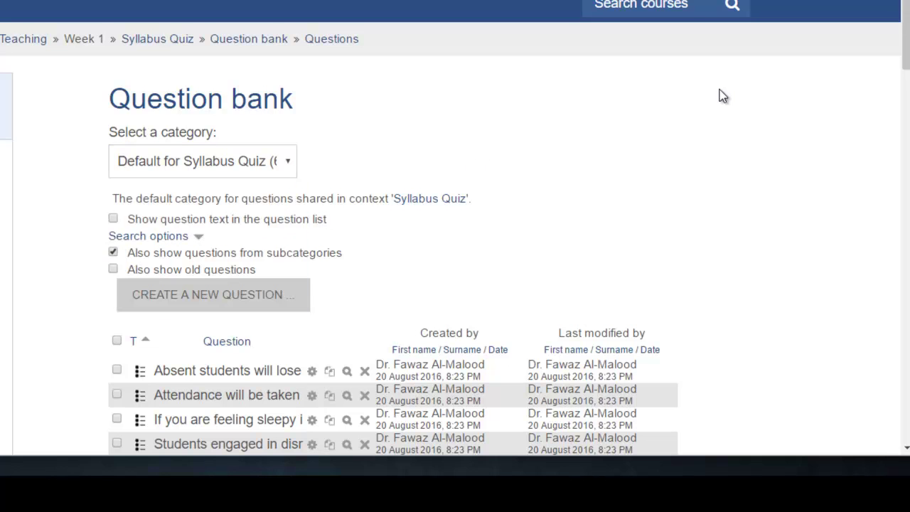
scroll(721, 91, "down", 2)
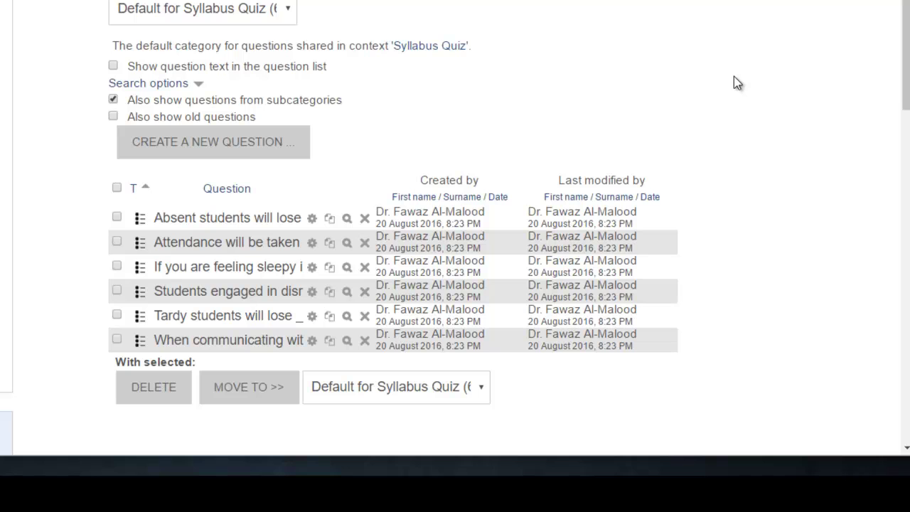
scroll(736, 83, "down", 1)
scroll(737, 83, "up", 2)
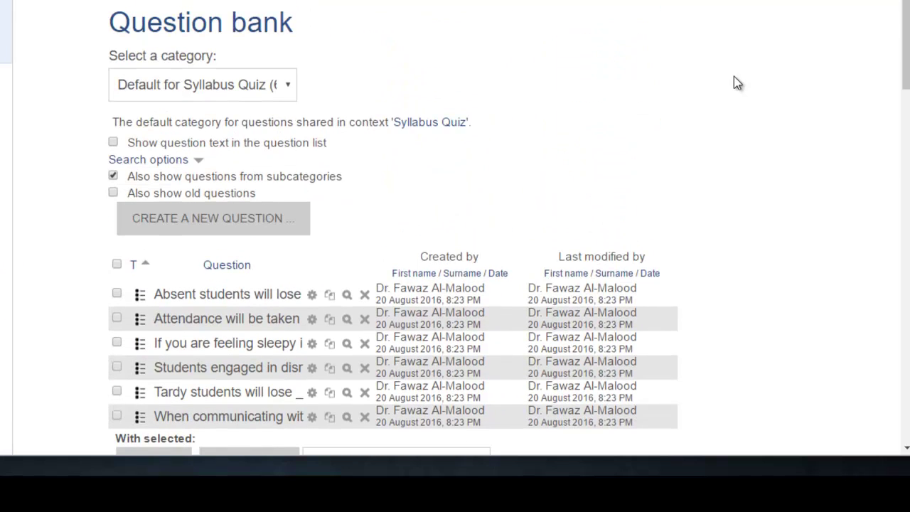
Open the Syllabus Quiz for editing and highlight its question count.
scroll(736, 83, "down", 3)
scroll(324, 279, "down", 2)
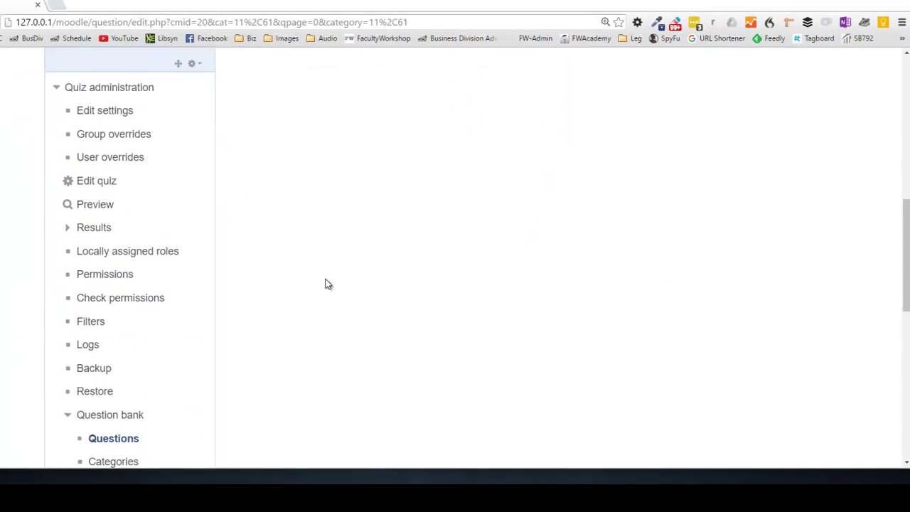
left_click(97, 183)
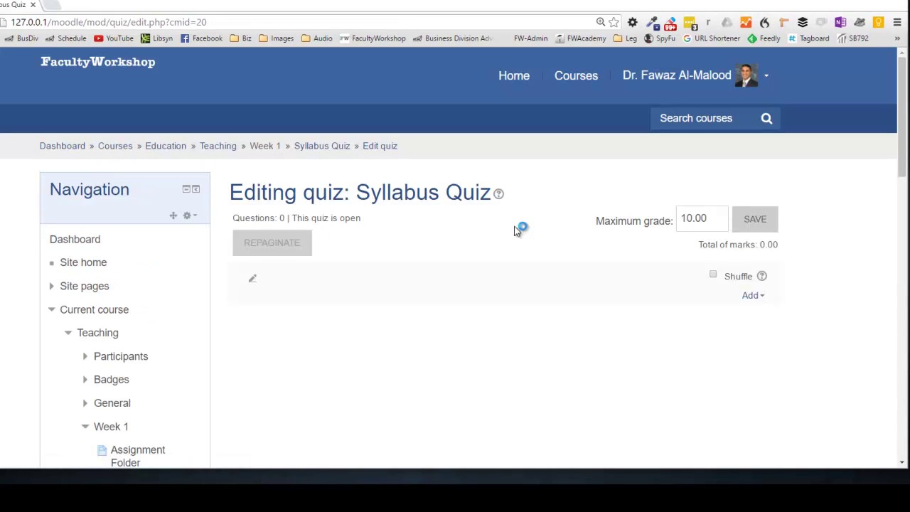
scroll(548, 229, "down", 2)
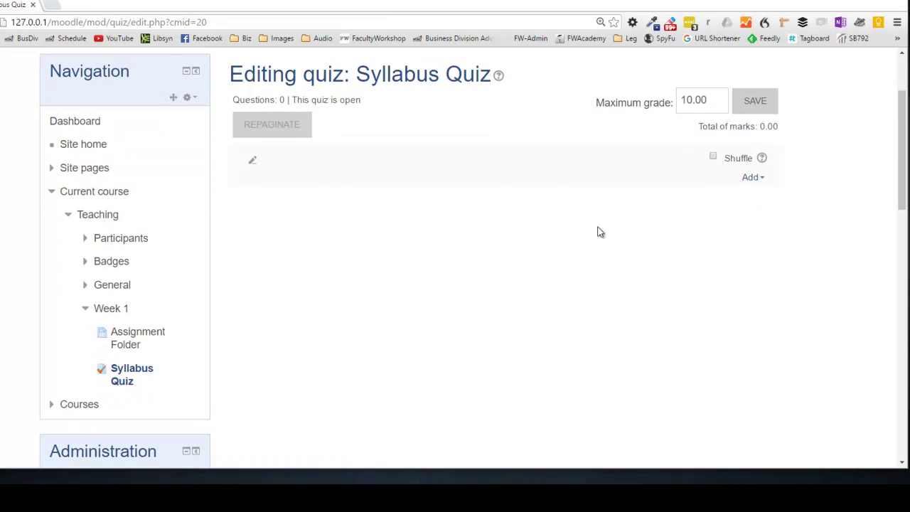
left_click_drag(226, 98, 277, 97)
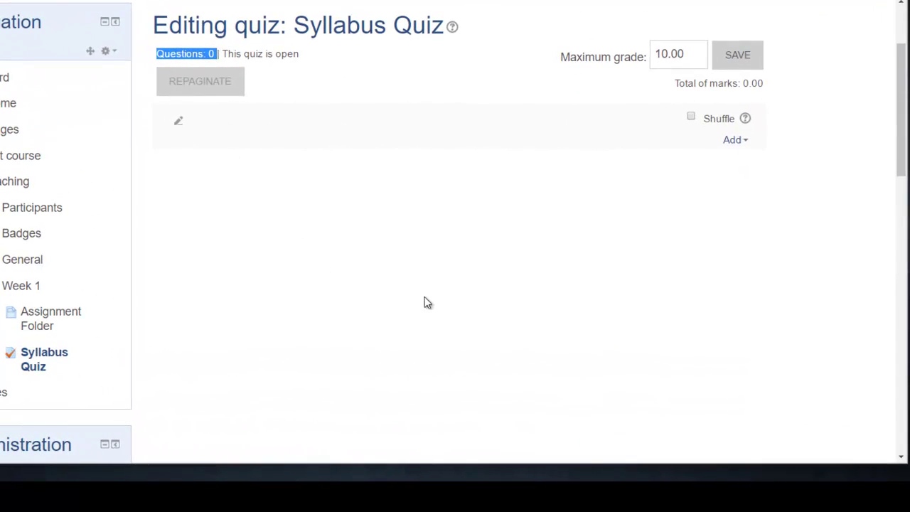
Add all six questions from the question bank category Default for Syllabus Quiz to the quiz.
left_click(735, 141)
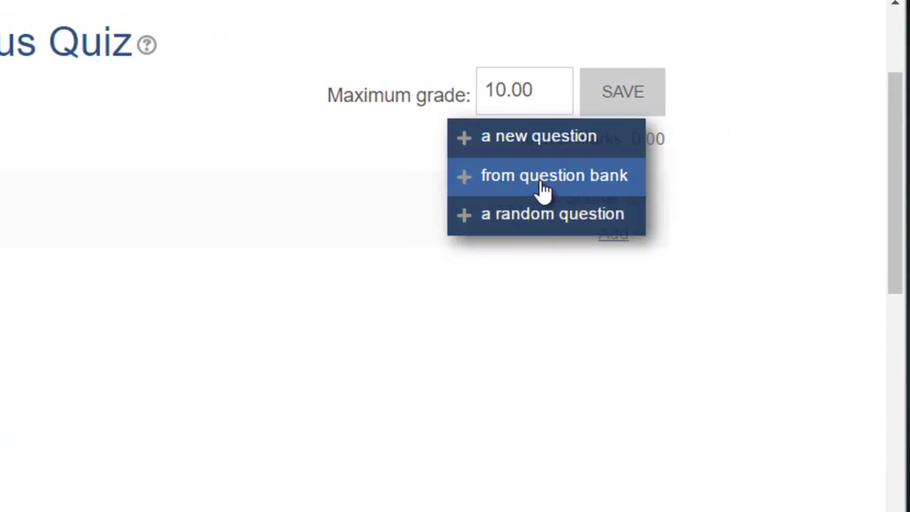
left_click(548, 186)
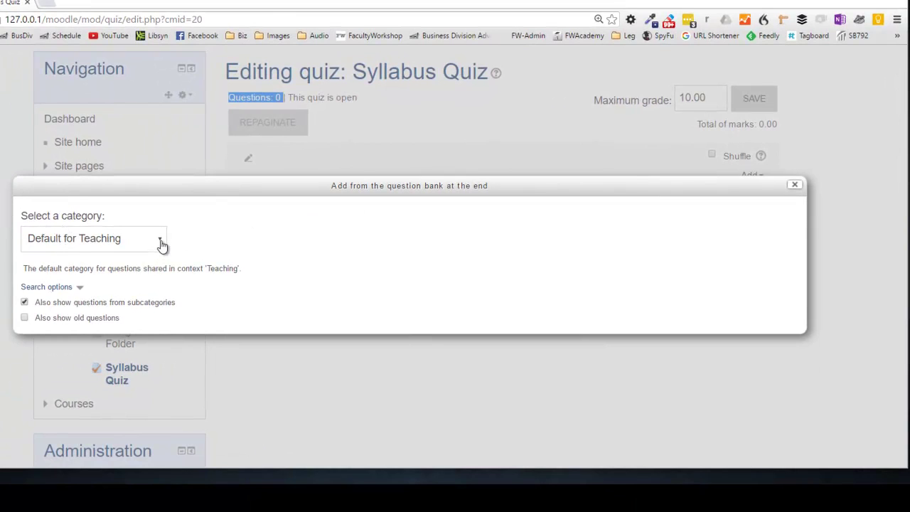
left_click(163, 246)
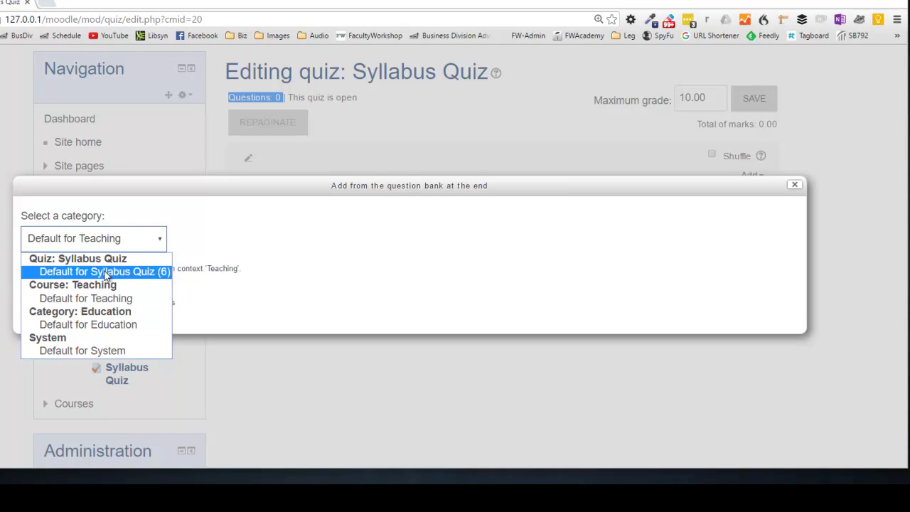
left_click(144, 273)
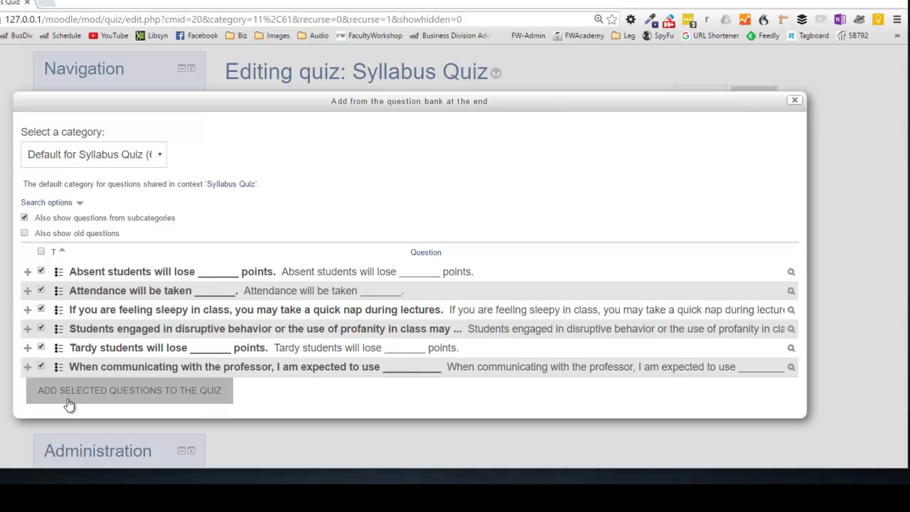
left_click(224, 389)
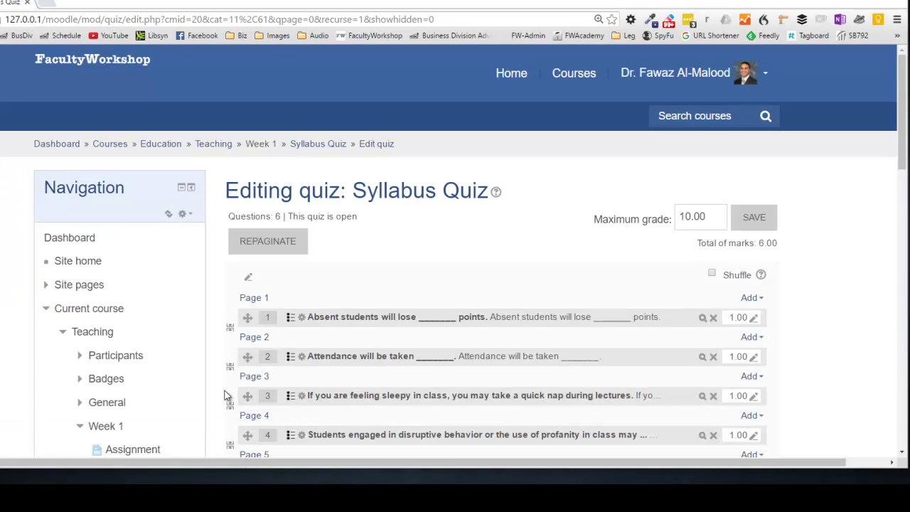
Review the quiz's question list, then open the disruptive behavior question and examine the grade assigned to each answer choice.
left_click_drag(902, 164, 901, 199)
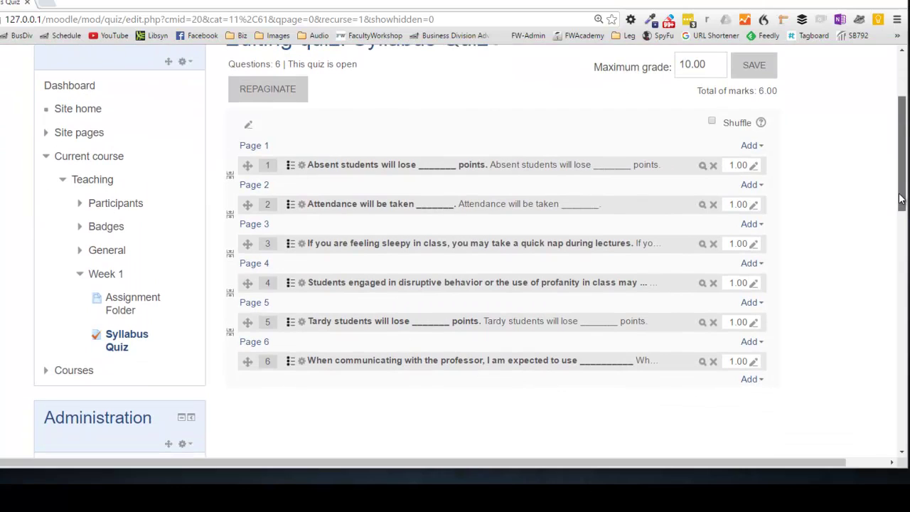
left_click_drag(900, 199, 901, 199)
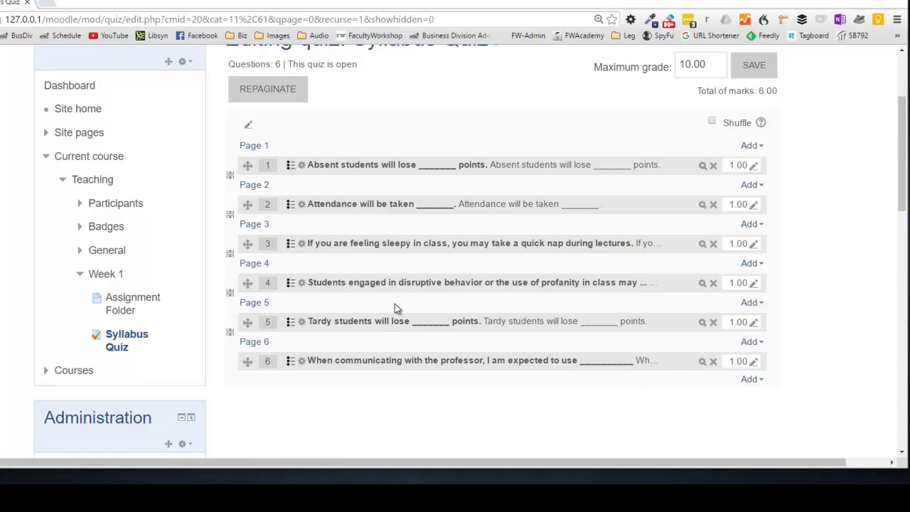
left_click(390, 281)
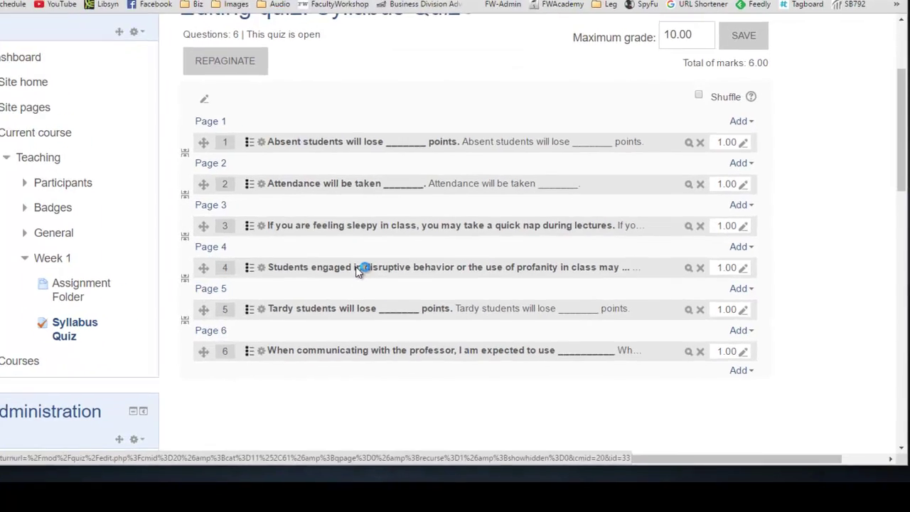
scroll(54, 222, "down", 5)
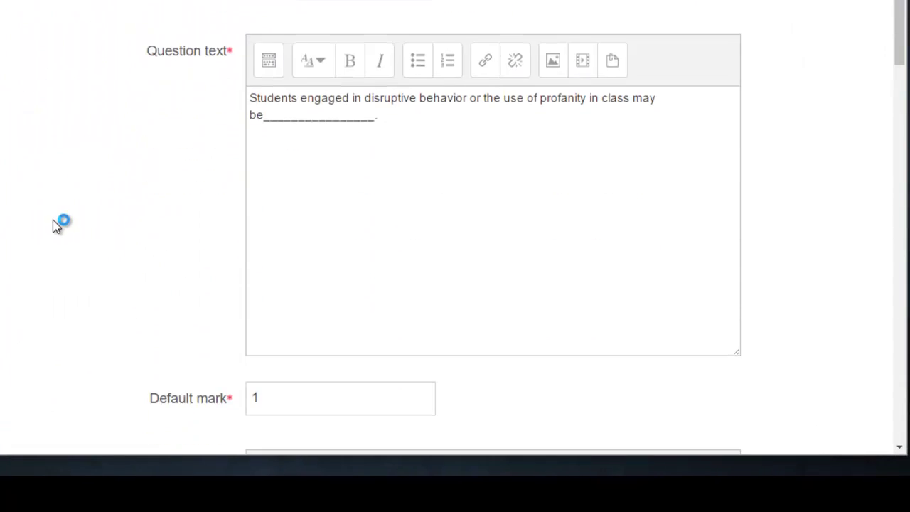
scroll(53, 220, "down", 13)
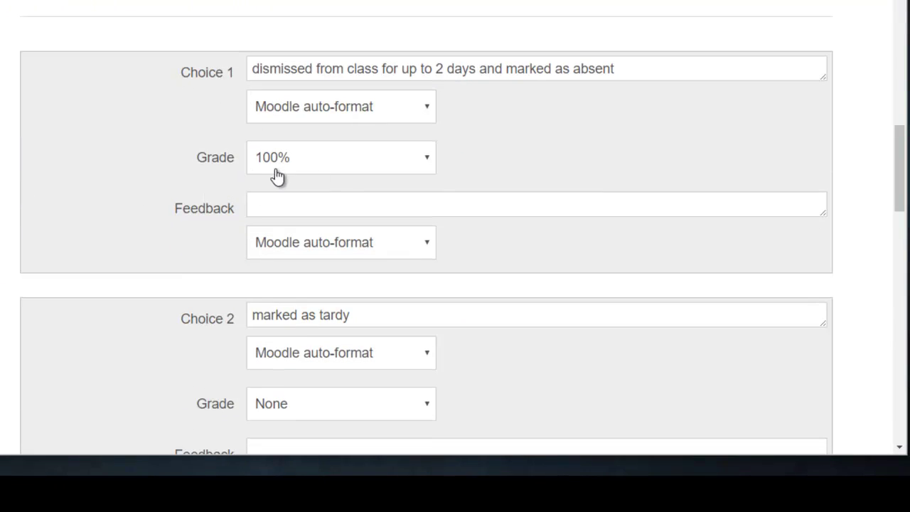
scroll(130, 175, "down", 3)
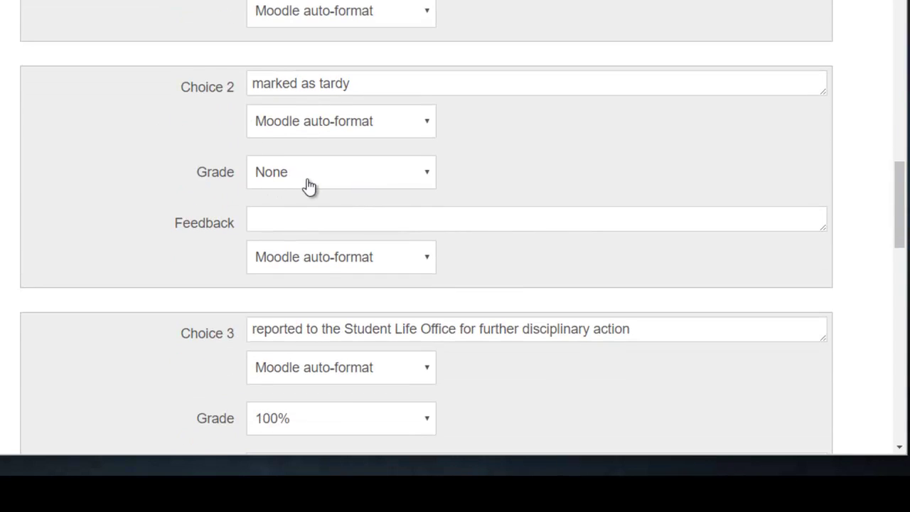
scroll(301, 187, "down", 3)
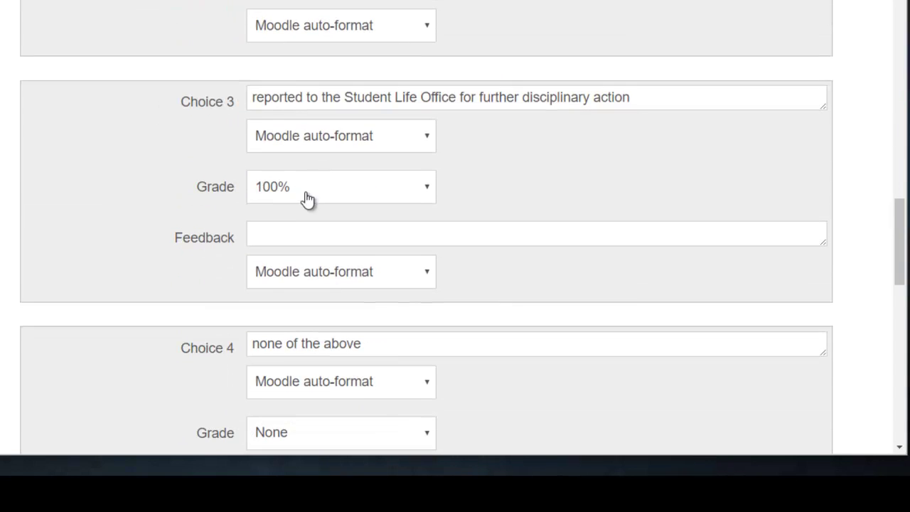
scroll(161, 240, "down", 3)
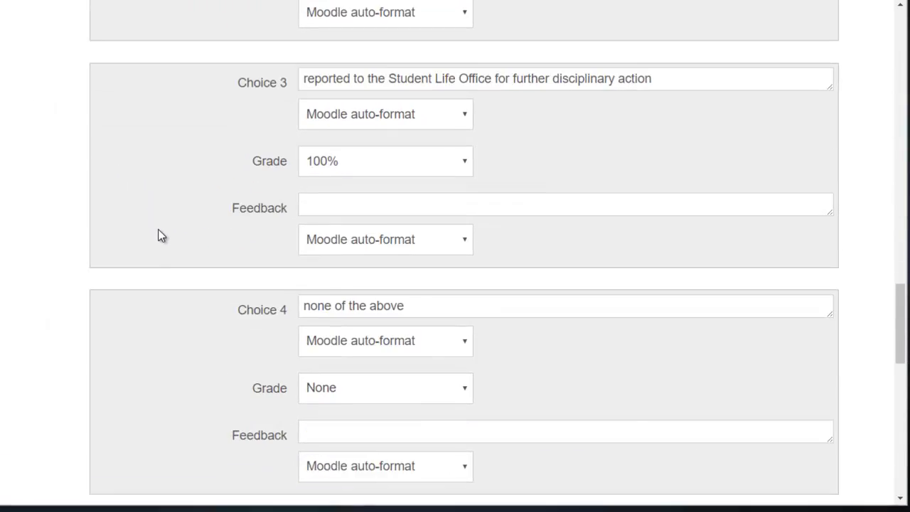